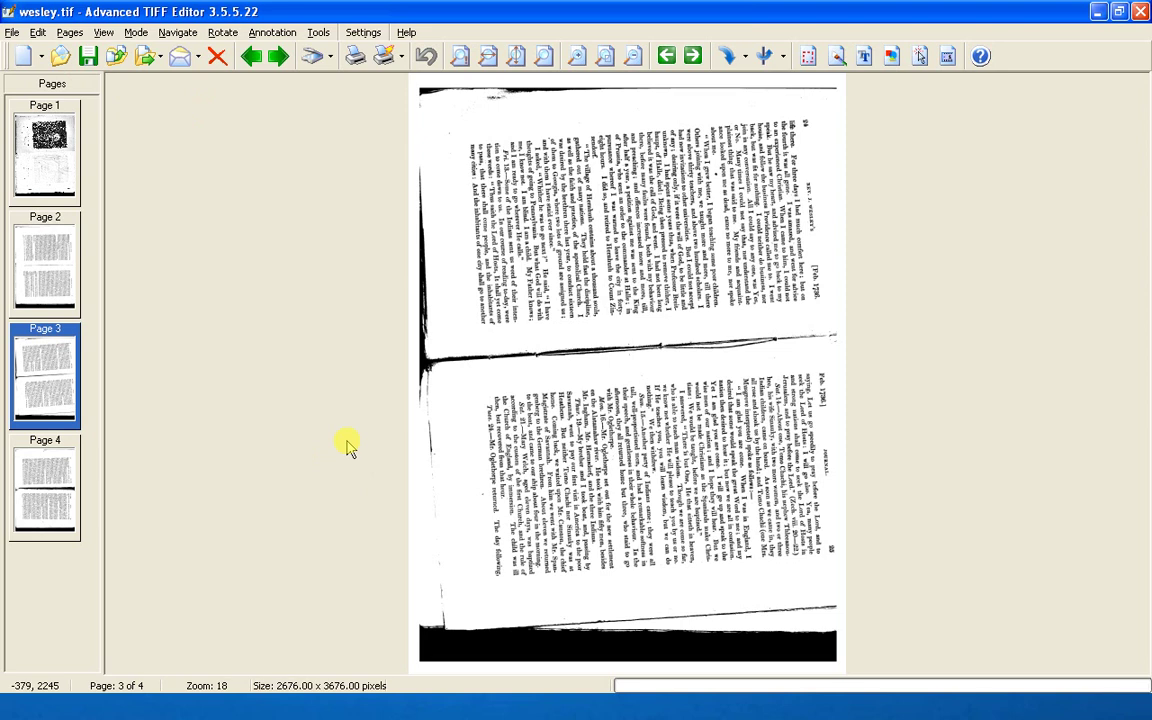
Rotate all four pages of the document left and fit the page in the view.
{"action": "key", "text": "ctrl+a"}
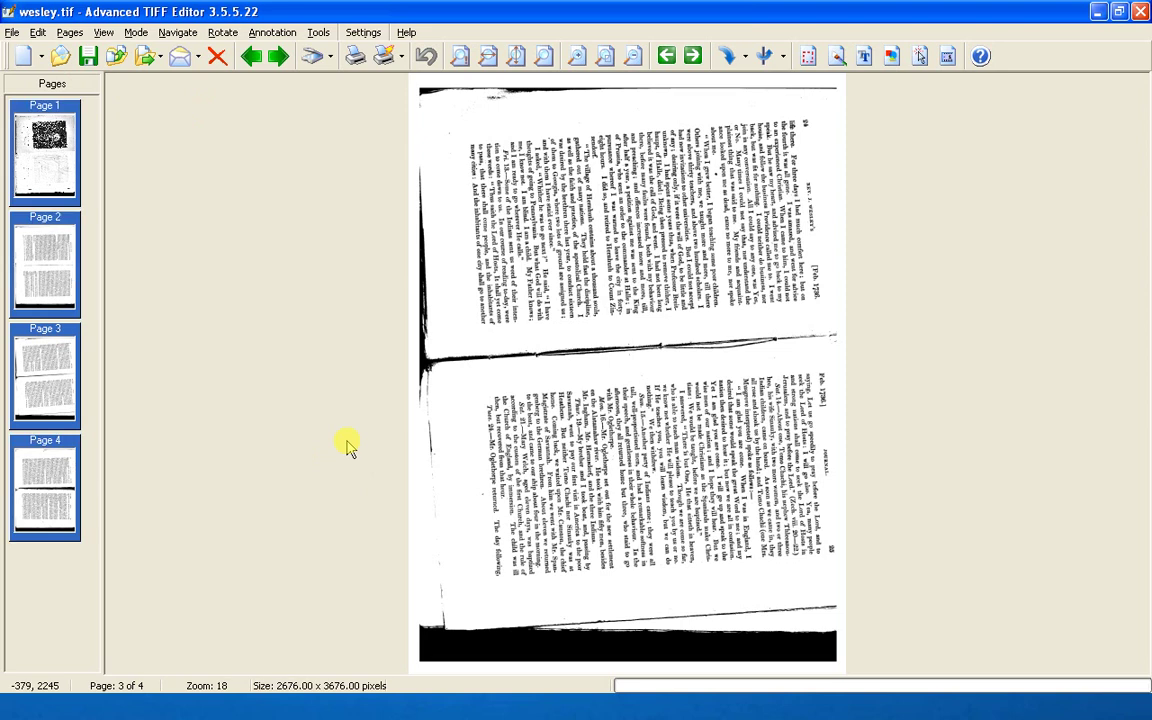
{"action": "left_click", "coordinate": [224, 34]}
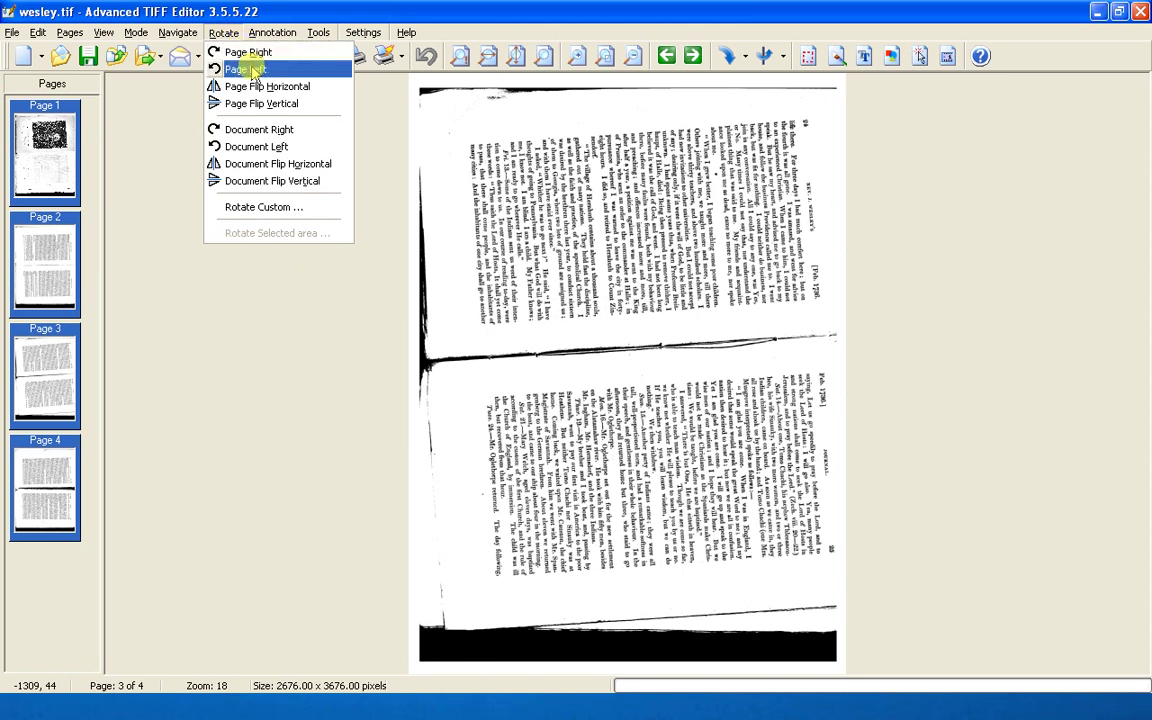
{"action": "left_click", "coordinate": [253, 70]}
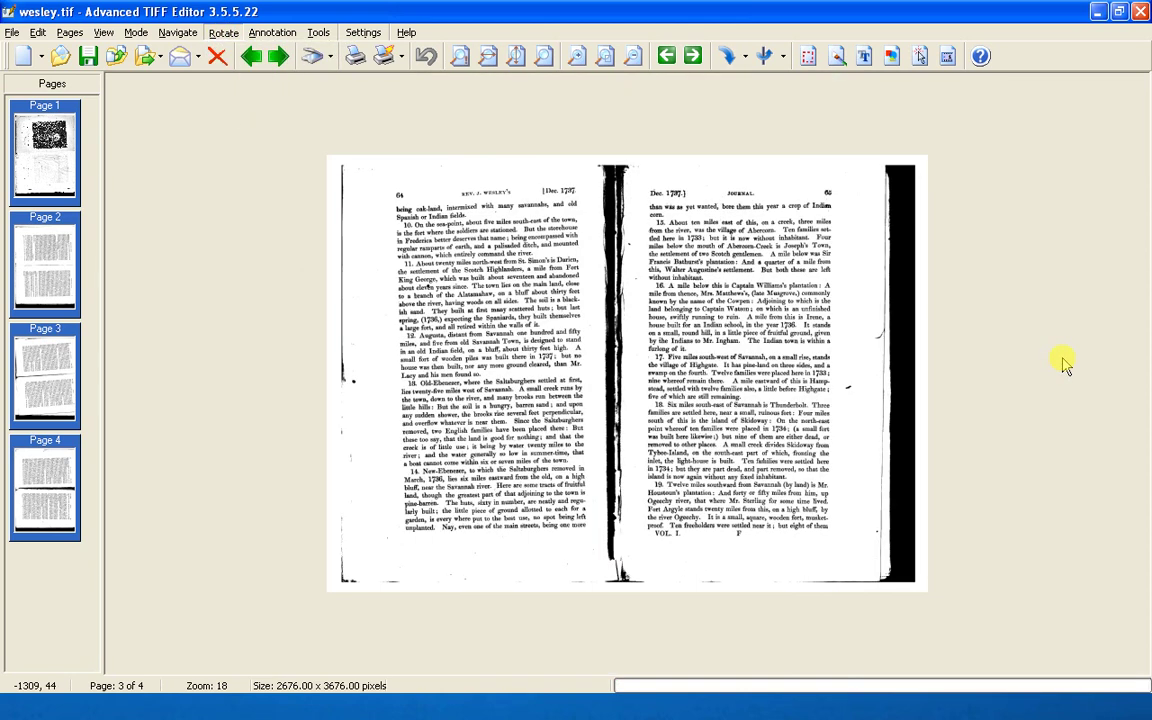
{"action": "left_click", "coordinate": [459, 56]}
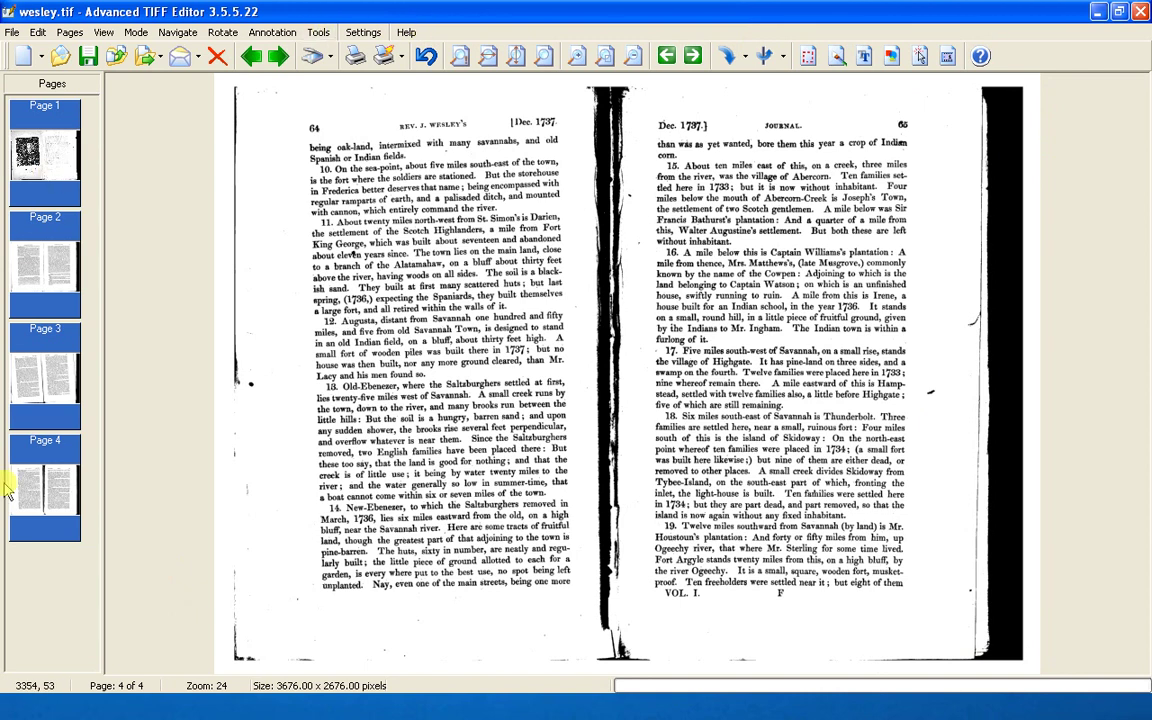
Crop all selected pages to an area 3350 × 2423 pixels starting at X 95, Y 60, excluding the black scan edge.
{"action": "left_click", "coordinate": [320, 37]}
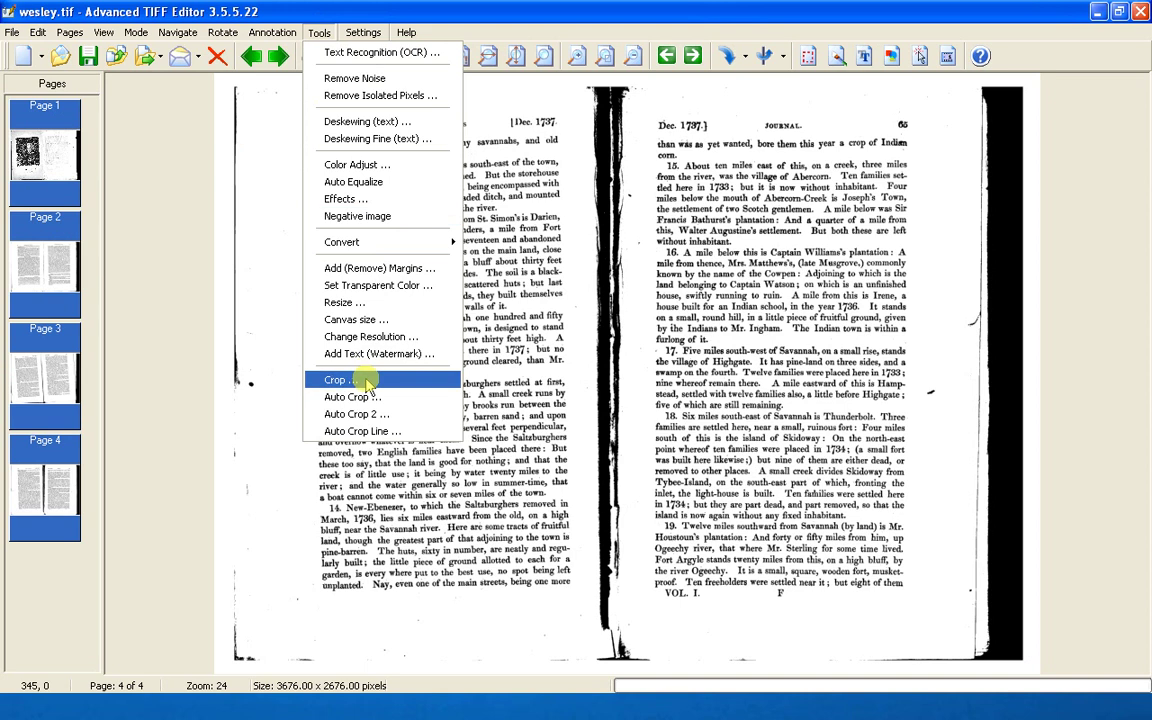
{"action": "left_click", "coordinate": [320, 376]}
{"action": "left_click", "coordinate": [660, 424]}
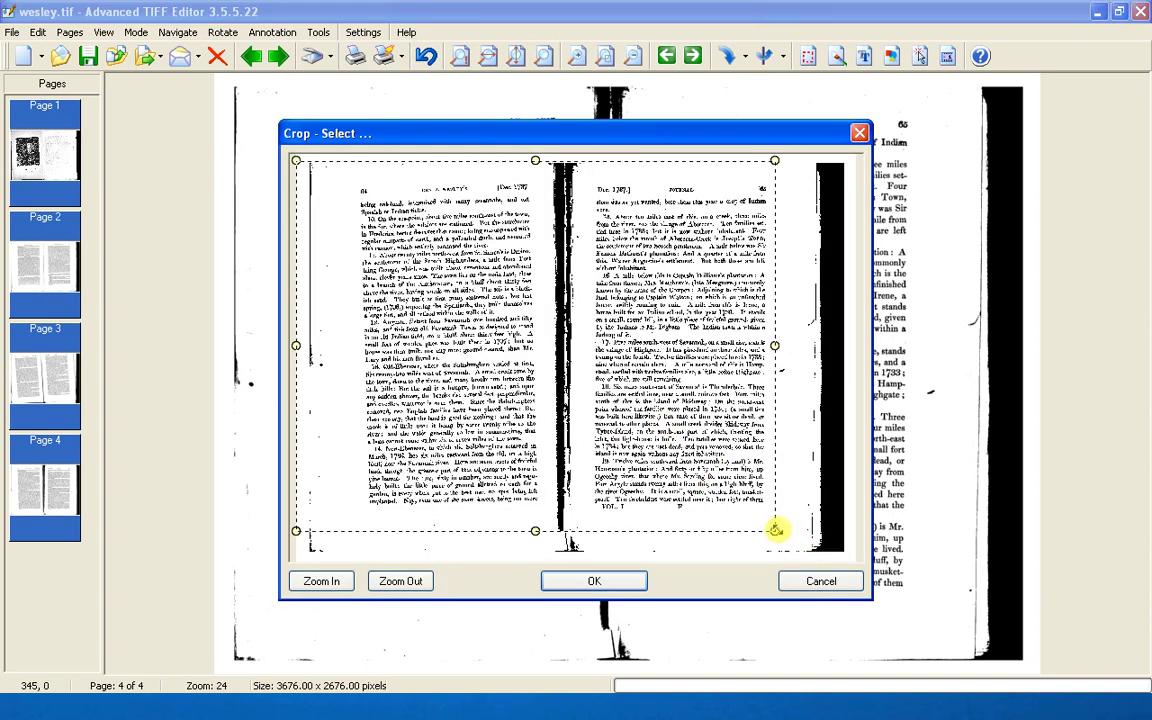
{"action": "left_click_drag", "start_coordinate": [775, 530], "coordinate": [819, 531]}
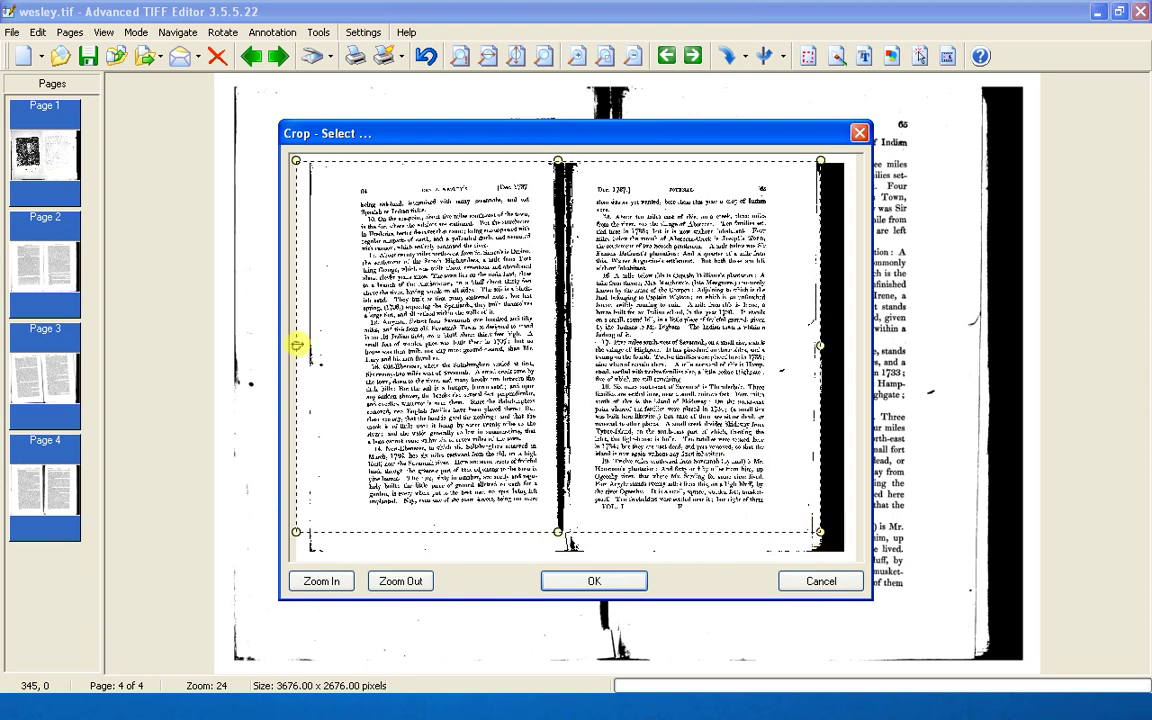
{"action": "left_click_drag", "start_coordinate": [297, 345], "coordinate": [310, 348]}
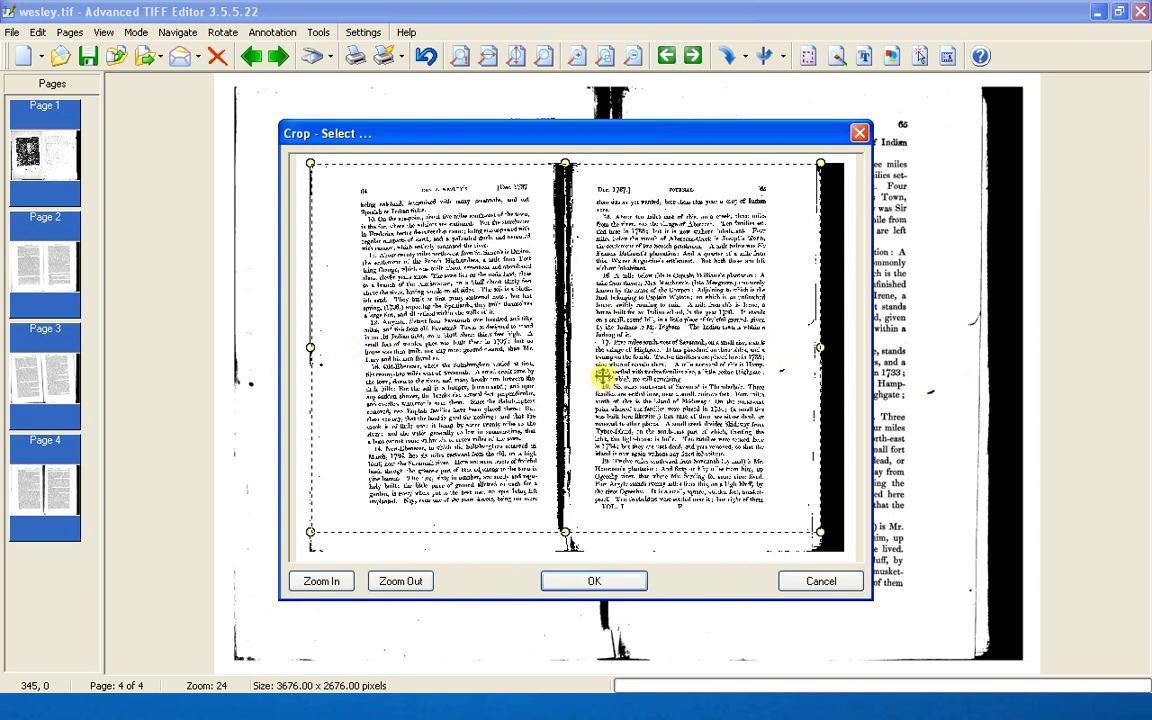
{"action": "left_click", "coordinate": [597, 580]}
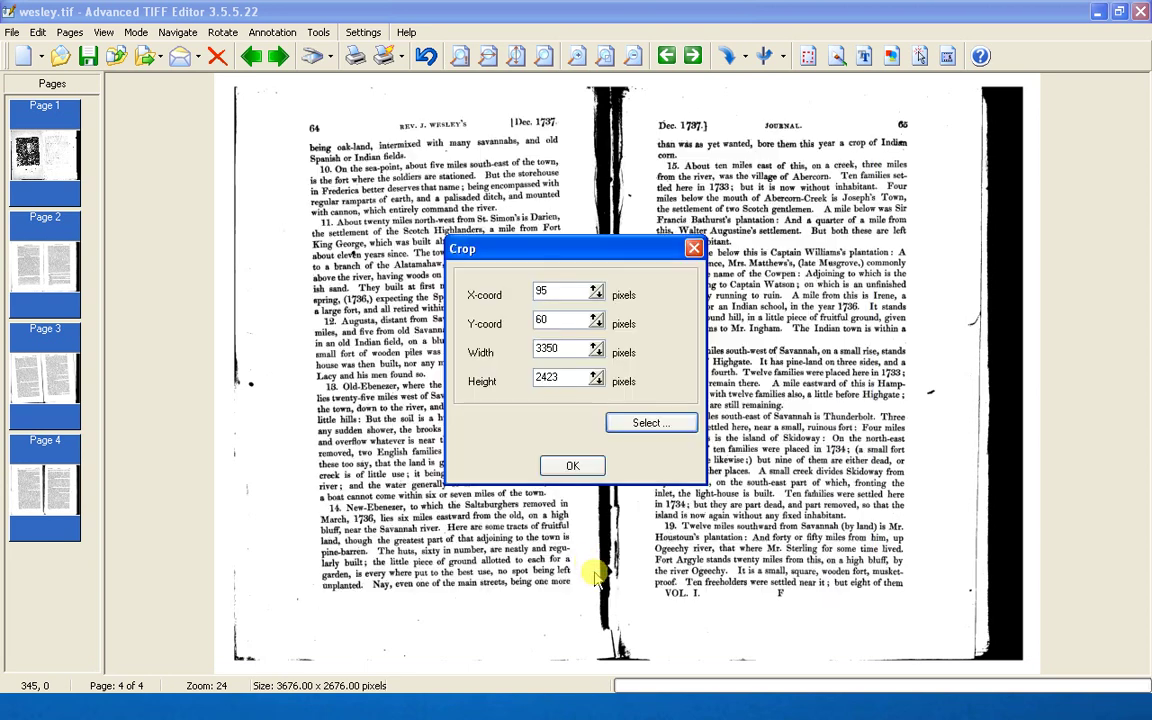
{"action": "left_click", "coordinate": [572, 467]}
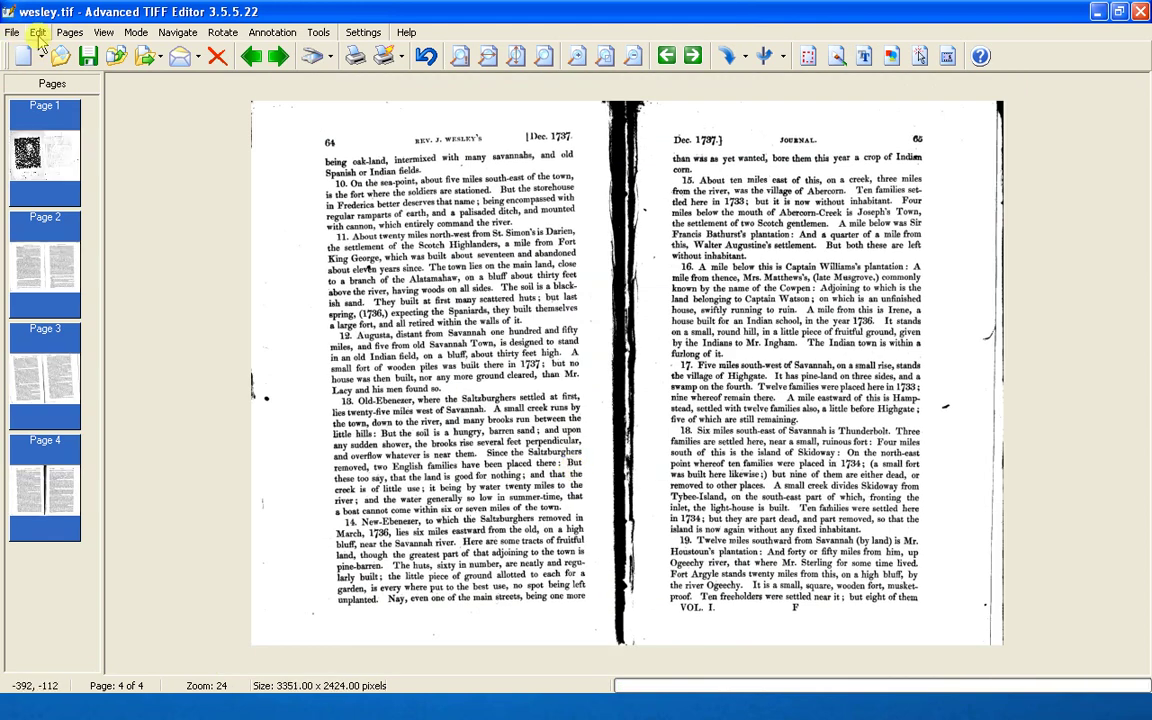
Split all selected pages with a horizontal layout at 50.0 %, rotation 0, deleting the original pages.
{"action": "left_click", "coordinate": [38, 33]}
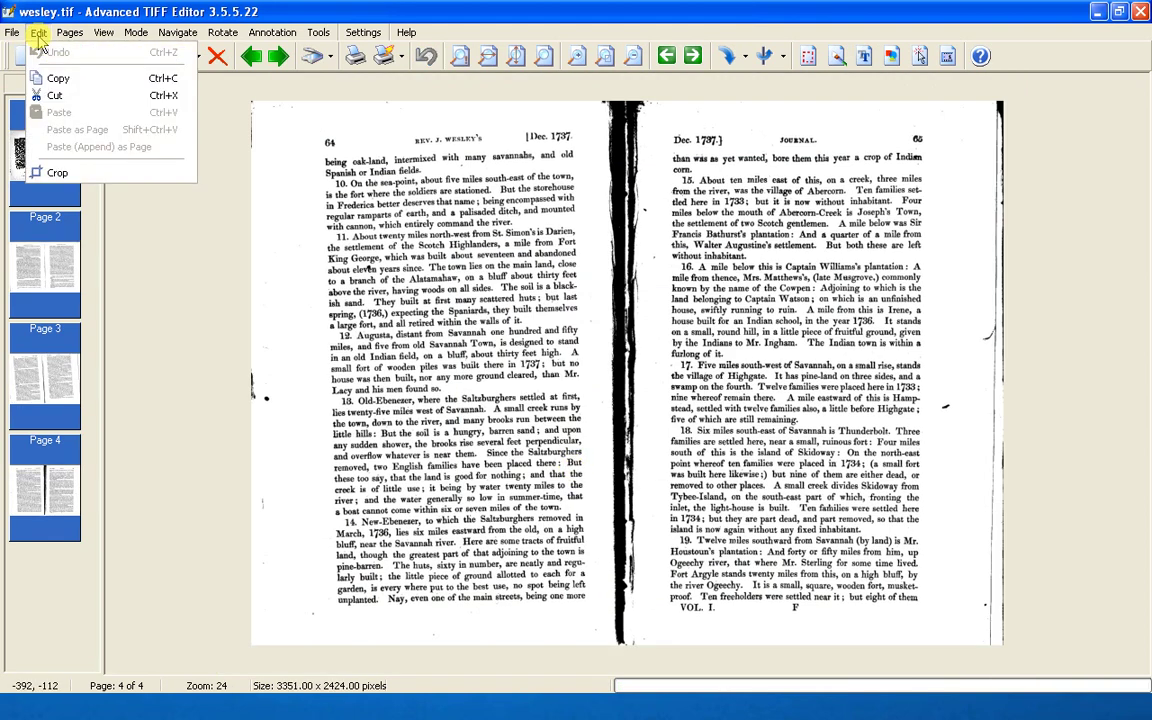
{"action": "mouse_move", "coordinate": [14, 36]}
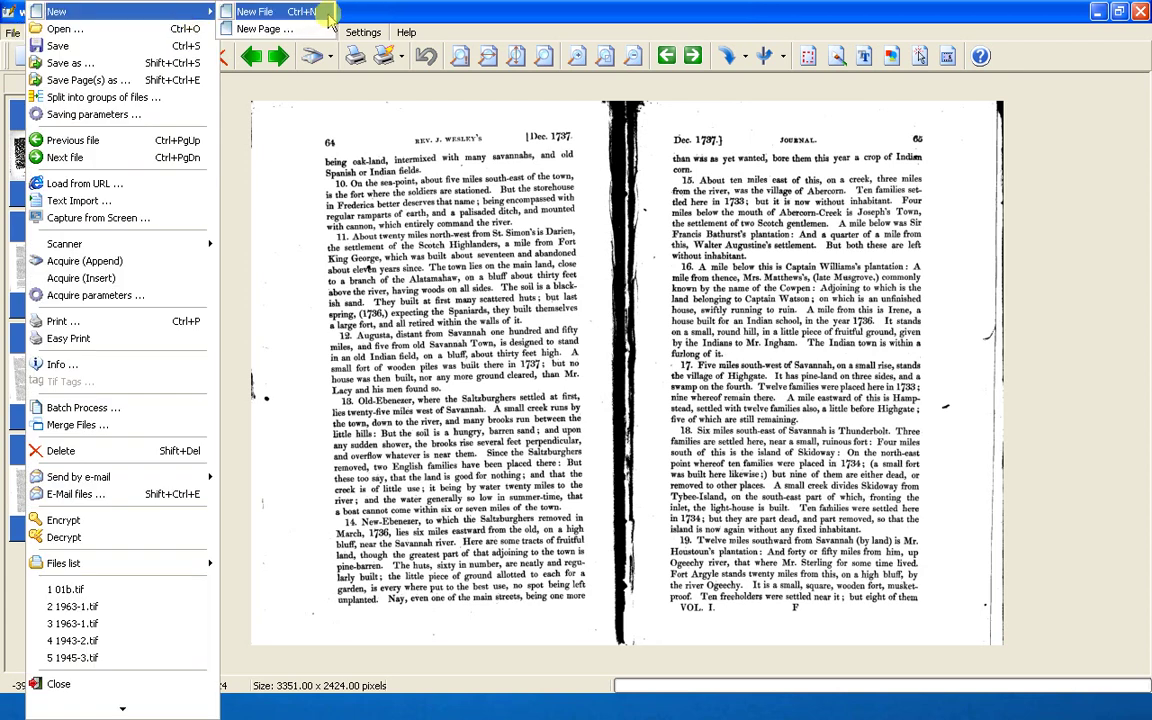
{"action": "left_click", "coordinate": [411, 11]}
{"action": "left_click", "coordinate": [37, 33]}
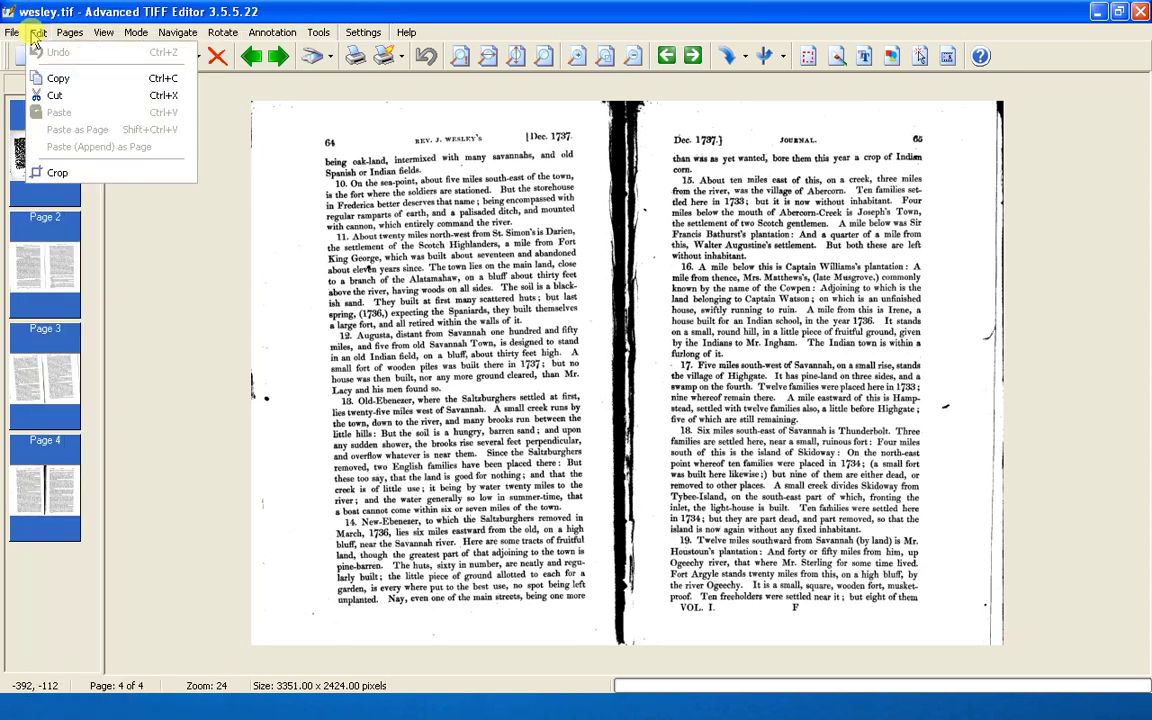
{"action": "mouse_move", "coordinate": [70, 33]}
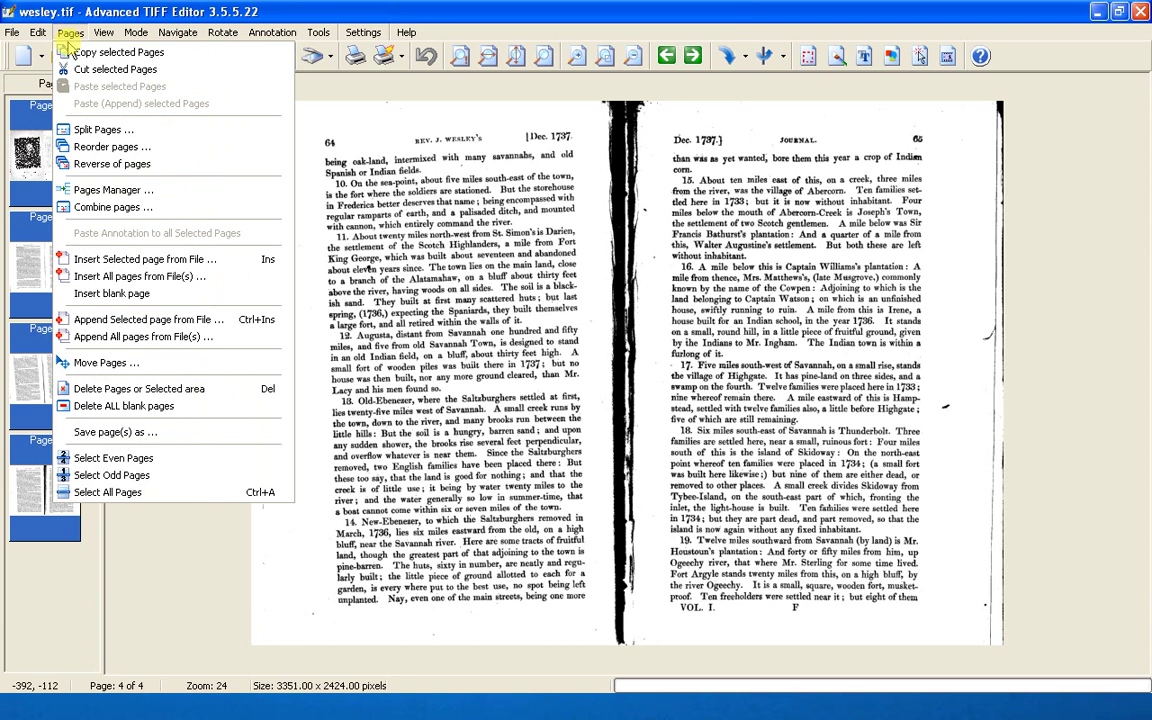
{"action": "left_click", "coordinate": [88, 129]}
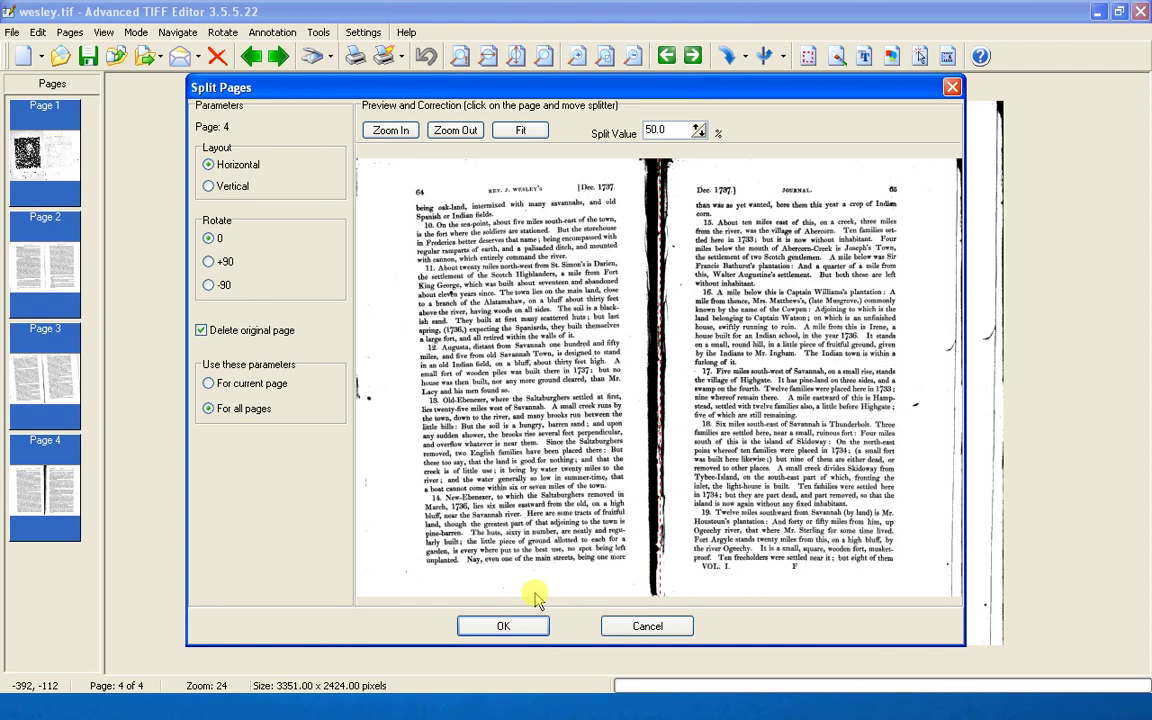
{"action": "left_click", "coordinate": [503, 626]}
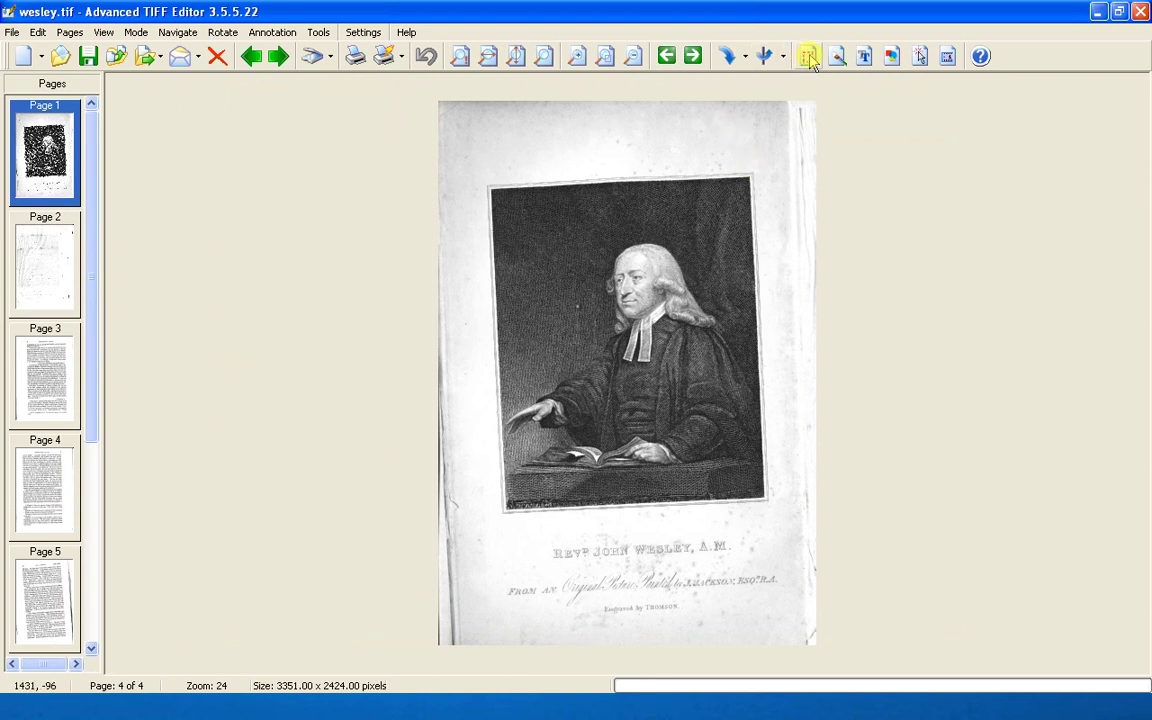
Cut the grey strip above the portrait on page 1, about 1680 × 308 pixels across the full page width.
{"action": "left_click", "coordinate": [461, 56]}
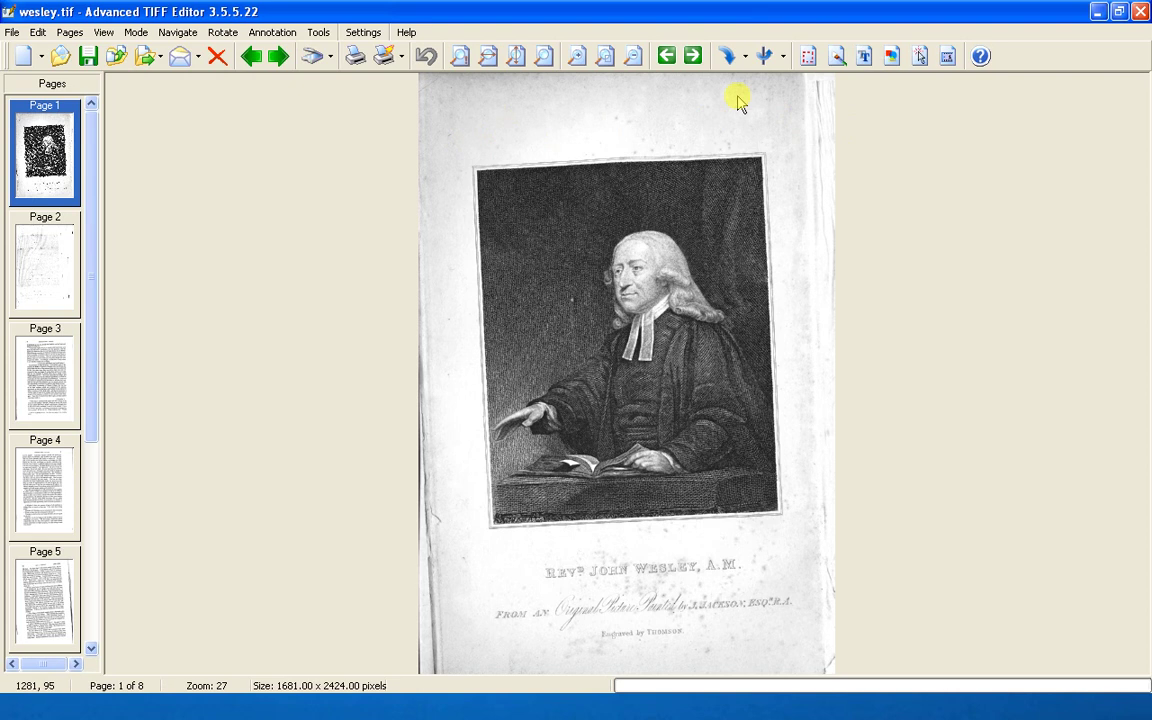
{"action": "left_click", "coordinate": [807, 57]}
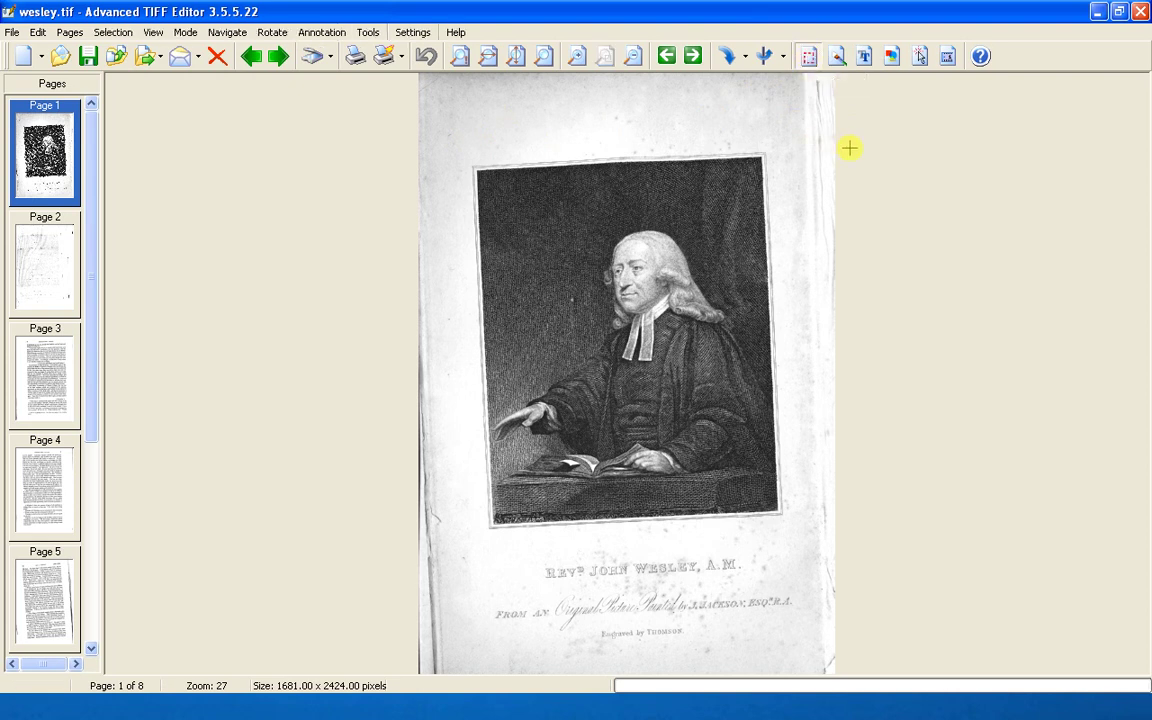
{"action": "left_click_drag", "start_coordinate": [849, 148], "coordinate": [90, 10]}
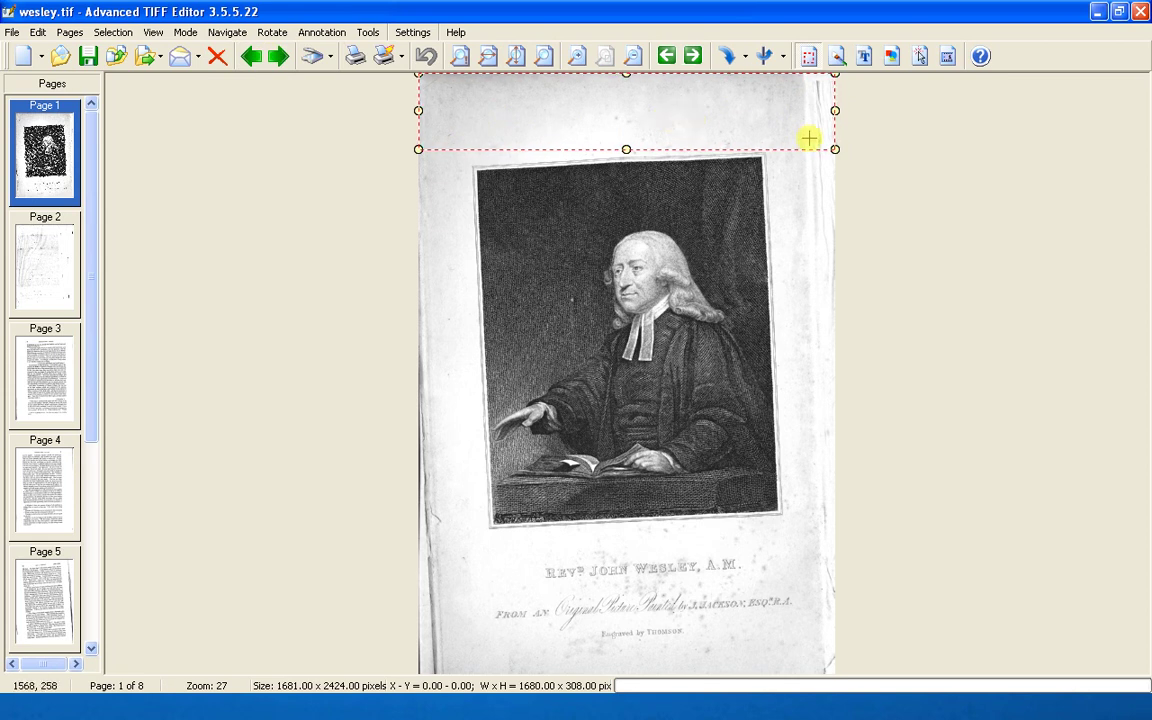
{"action": "right_click", "coordinate": [722, 122]}
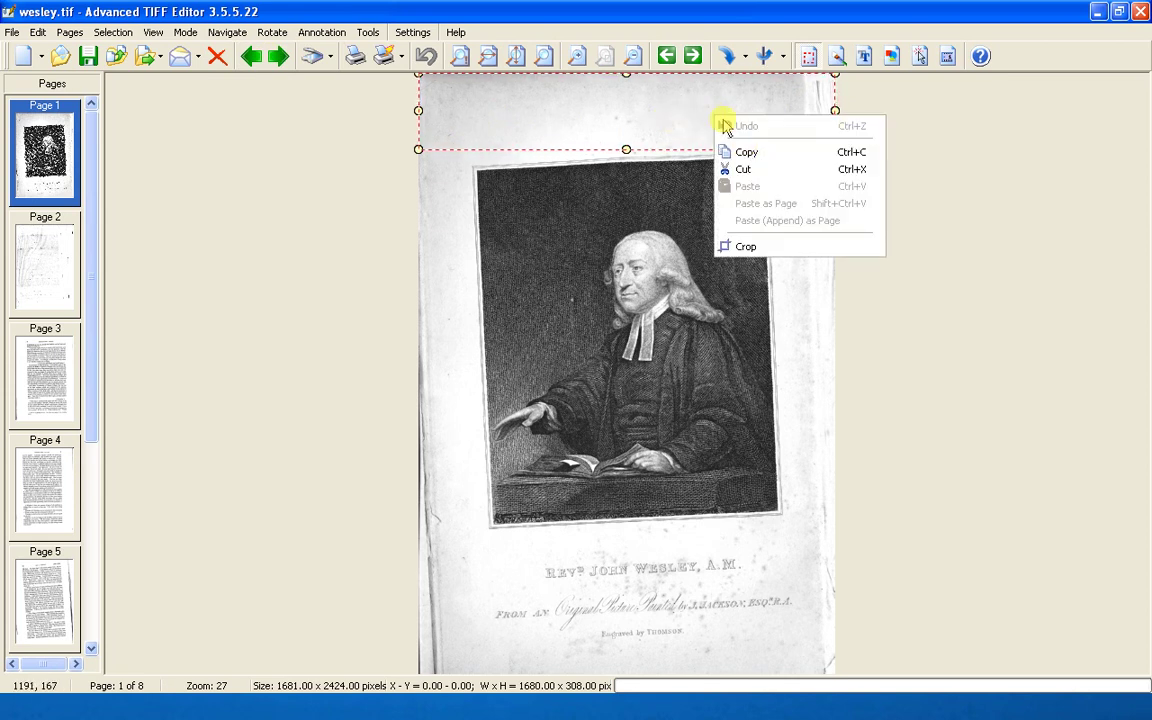
{"action": "left_click", "coordinate": [748, 169]}
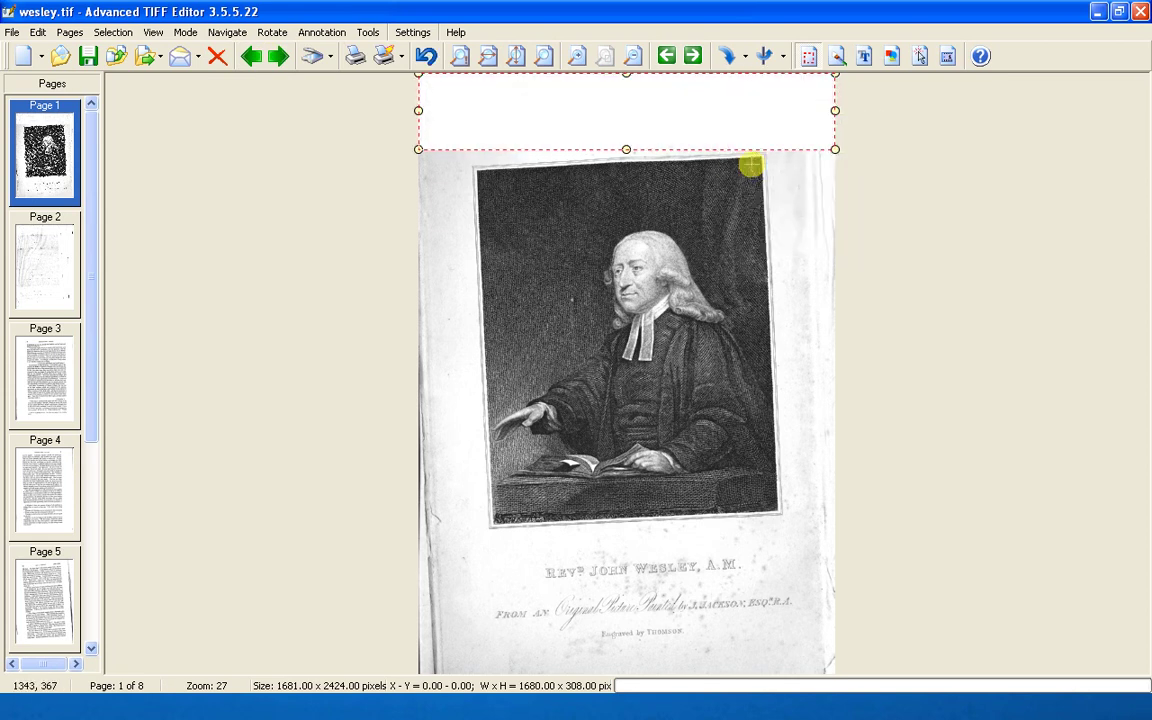
{"action": "left_click", "coordinate": [827, 172]}
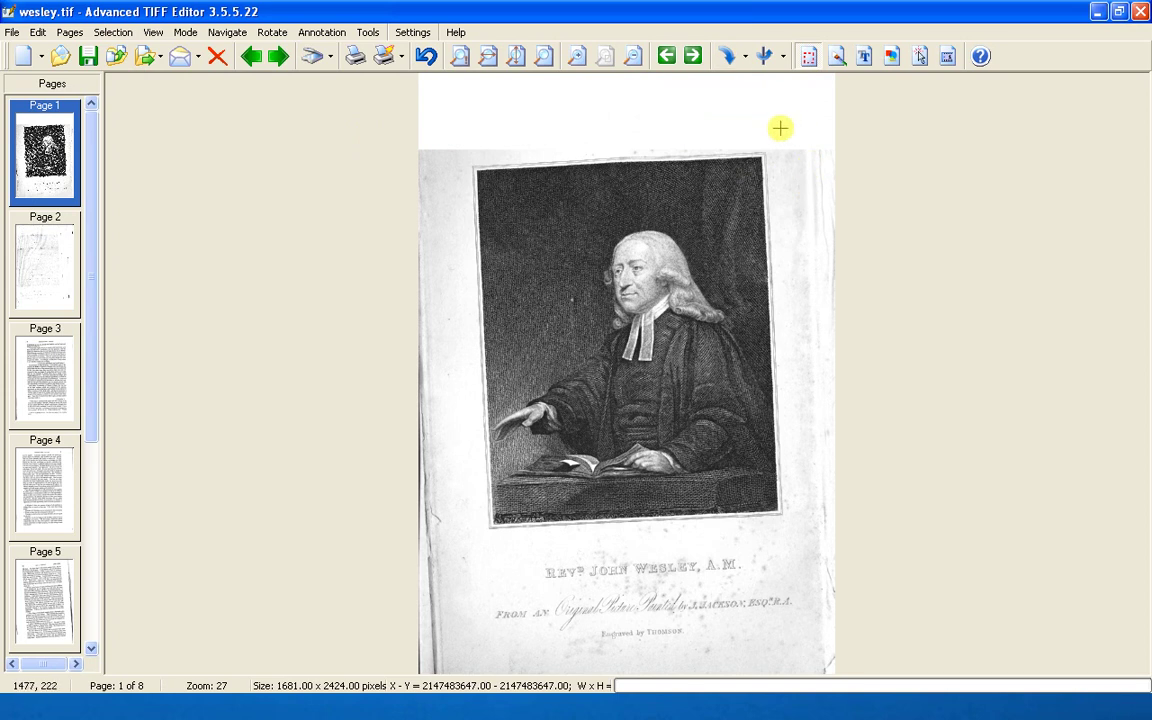
Erase page 1's left margin, about 206 × 2179 pixels, and the full-width strip below the portrait caption.
{"action": "left_click_drag", "start_coordinate": [470, 133], "coordinate": [2, 717]}
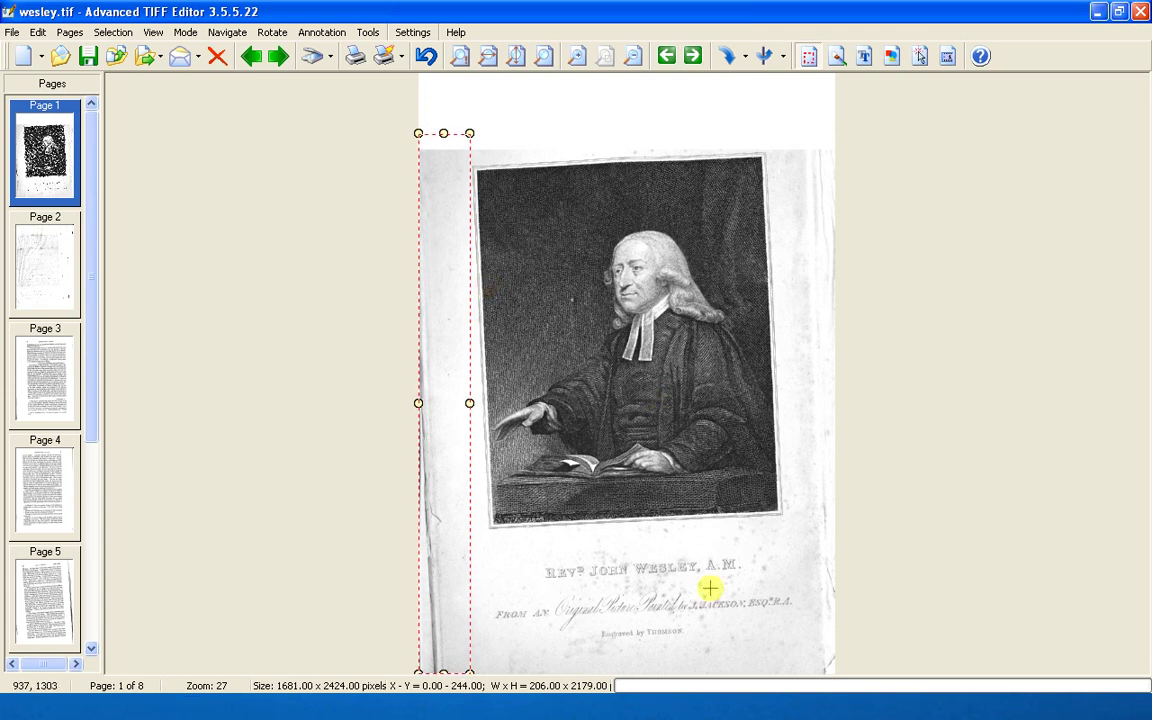
{"action": "key", "text": "Delete"}
{"action": "left_click_drag", "start_coordinate": [855, 652], "coordinate": [5, 642]}
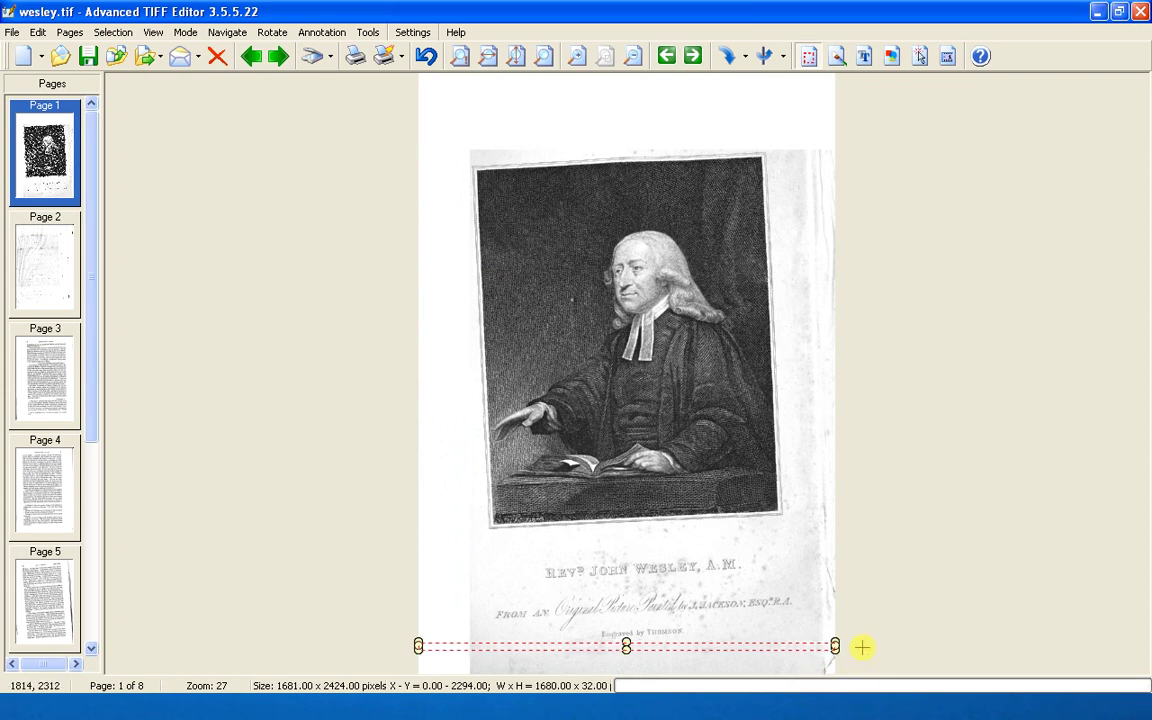
{"action": "left_click_drag", "start_coordinate": [862, 647], "coordinate": [49, 719]}
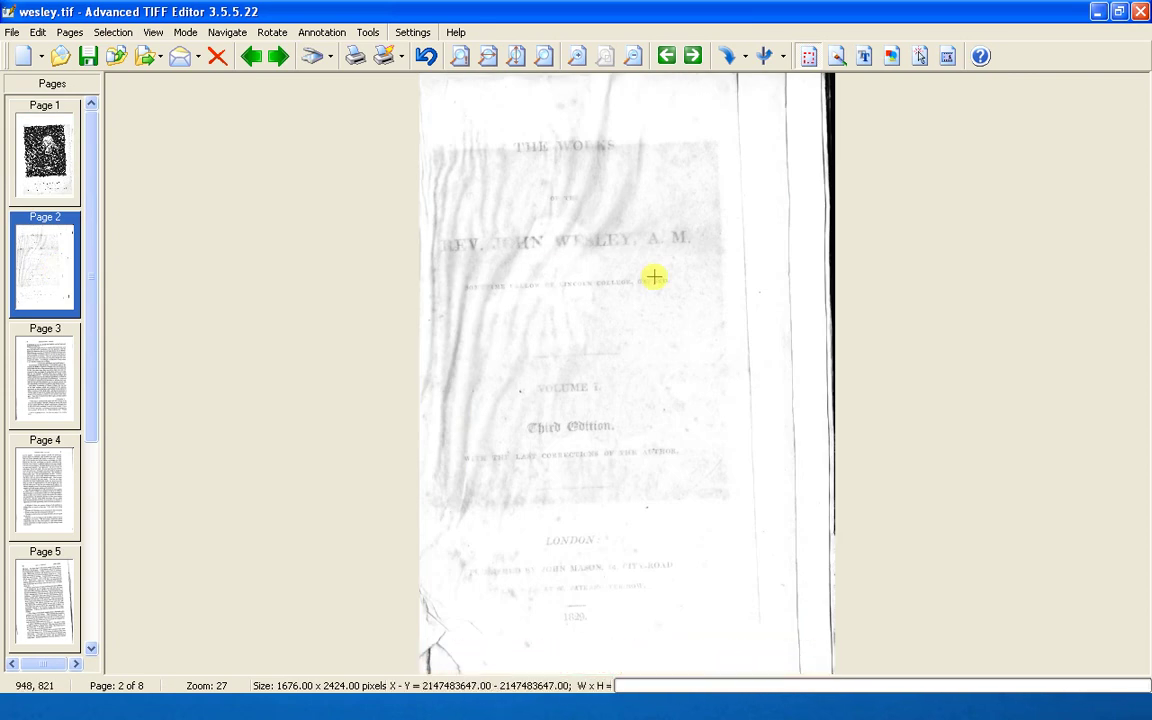
Delete the faded title page, page 2, from the document.
{"action": "key", "text": "Delete"}
{"action": "left_click", "coordinate": [513, 404]}
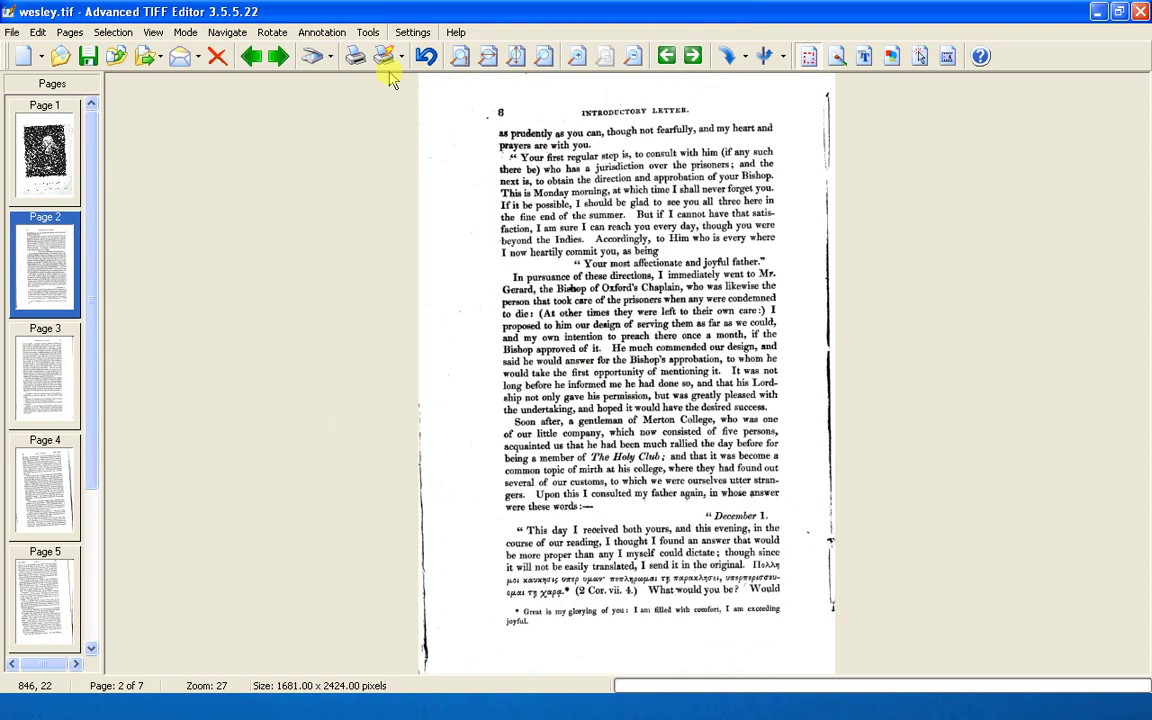
Erase the dirty margins on all four sides of the "Introductory Letter" page and the speck beside its page number.
{"action": "left_click_drag", "start_coordinate": [836, 94], "coordinate": [390, 66]}
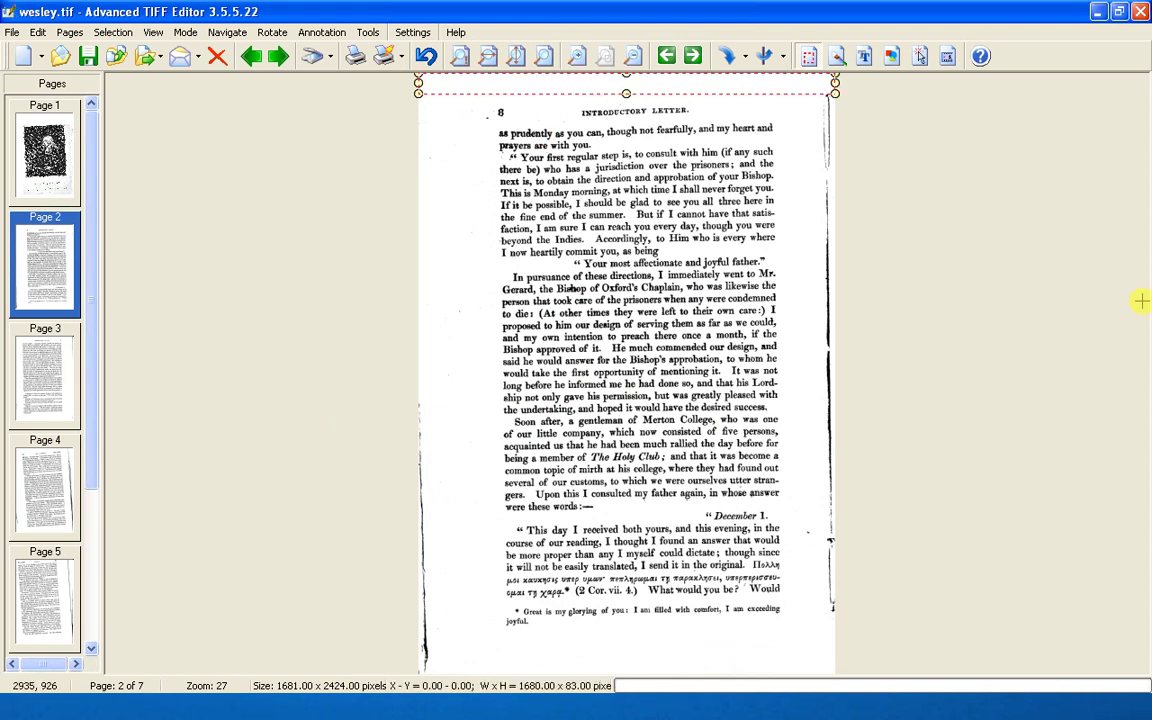
{"action": "left_click", "coordinate": [924, 207]}
{"action": "left_click_drag", "start_coordinate": [791, 83], "coordinate": [1029, 636]}
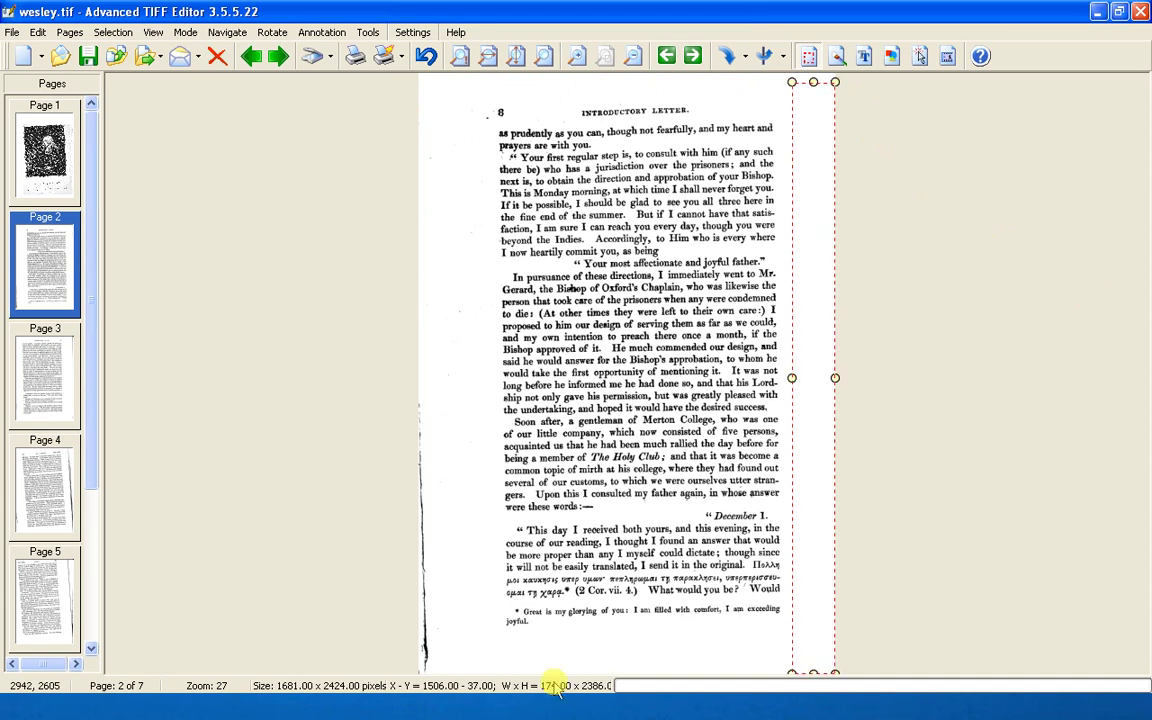
{"action": "left_click_drag", "start_coordinate": [378, 643], "coordinate": [880, 676]}
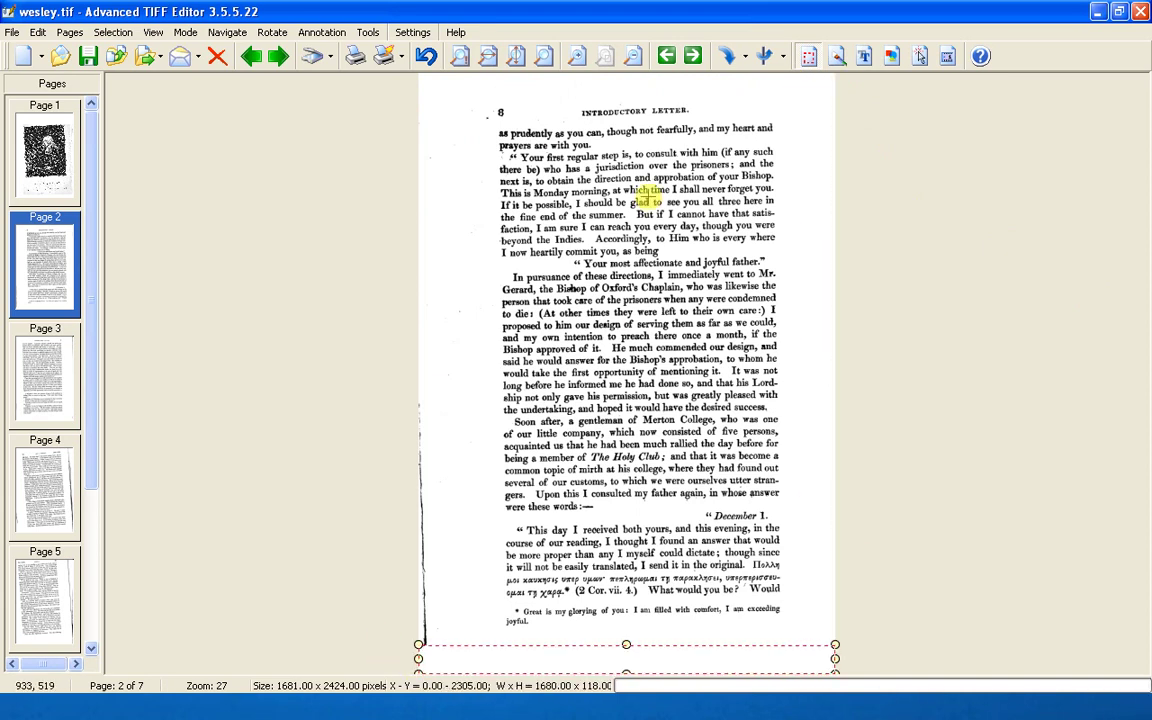
{"action": "left_click_drag", "start_coordinate": [473, 83], "coordinate": [418, 670]}
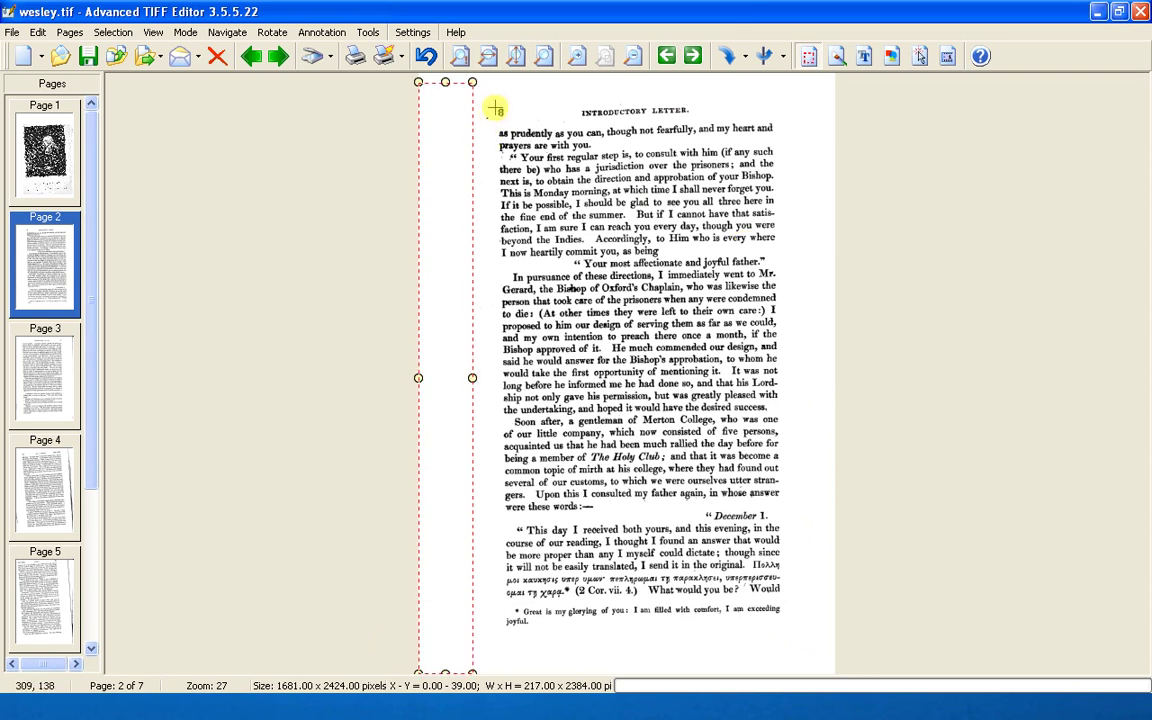
{"action": "left_click_drag", "start_coordinate": [492, 106], "coordinate": [504, 130]}
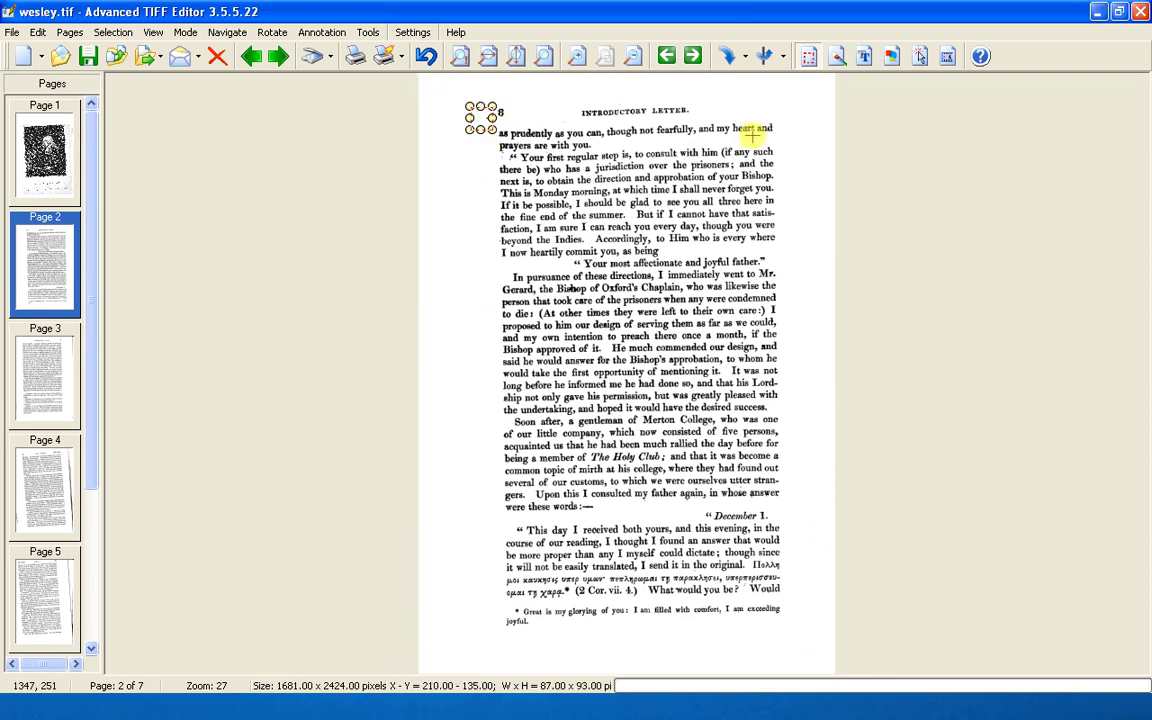
{"action": "left_click", "coordinate": [896, 109]}
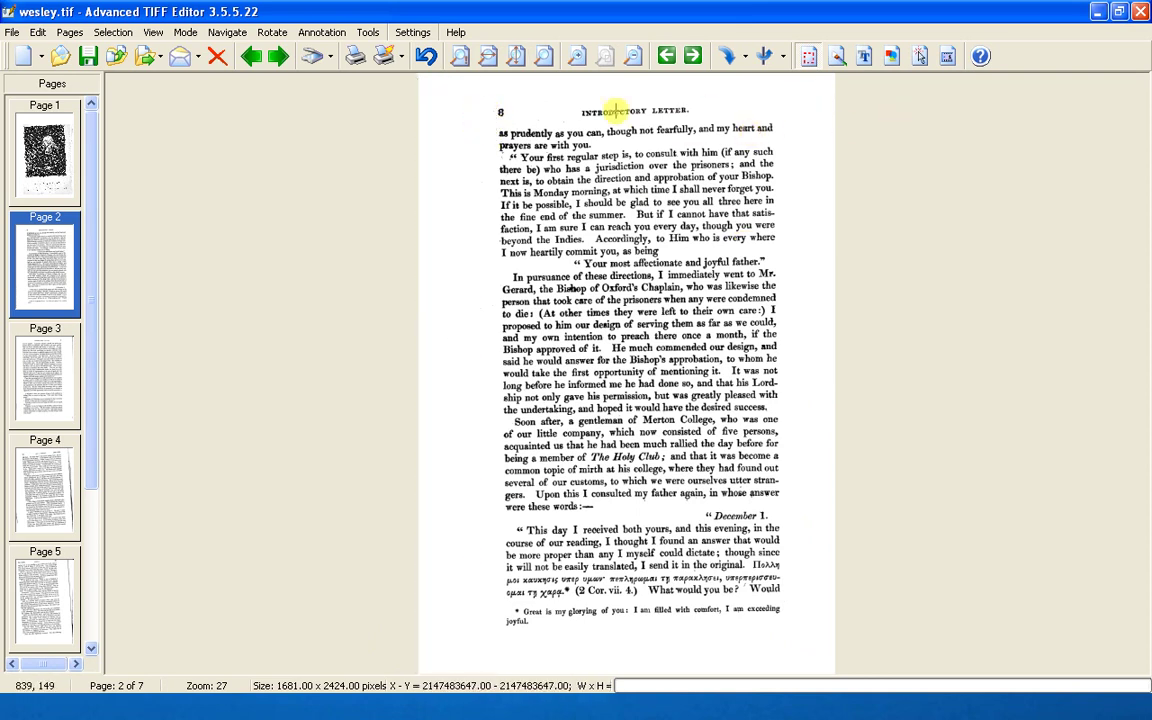
Select page 2's text block, about 1455 × 2350 pixels, and move it left to about X 159, Y 74.
{"action": "left_click_drag", "start_coordinate": [474, 92], "coordinate": [928, 714]}
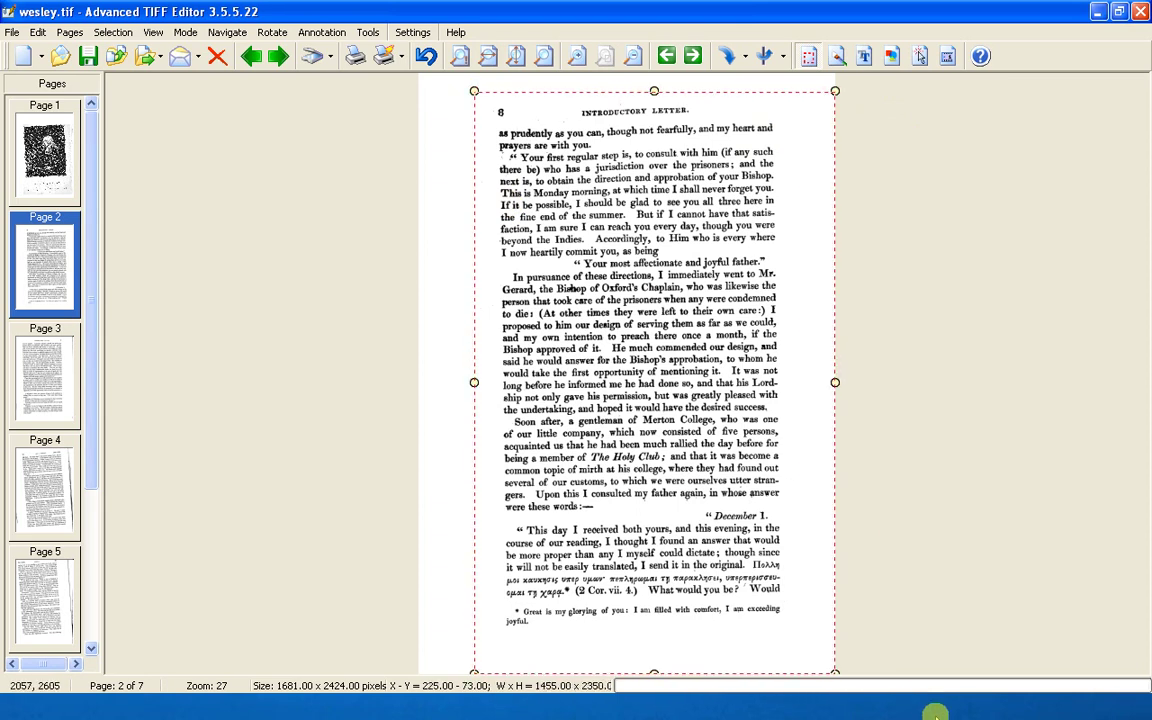
{"action": "key", "text": "Delete"}
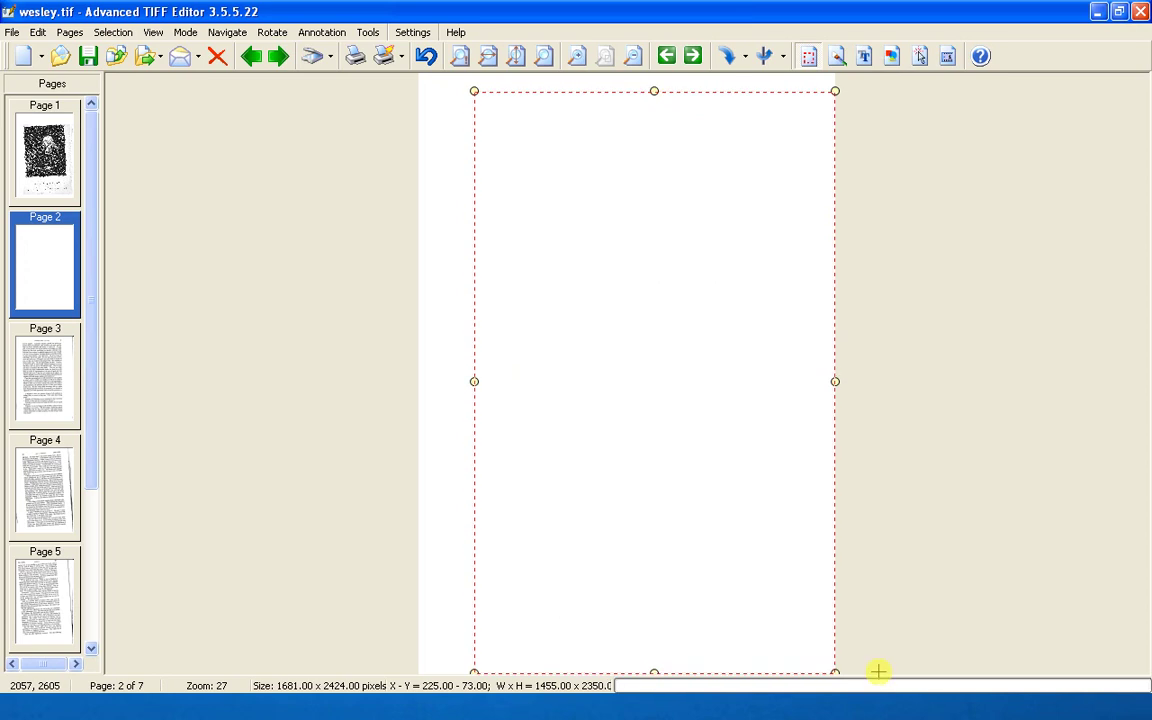
{"action": "key", "text": "ctrl+z"}
{"action": "left_click_drag", "start_coordinate": [733, 430], "coordinate": [709, 443]}
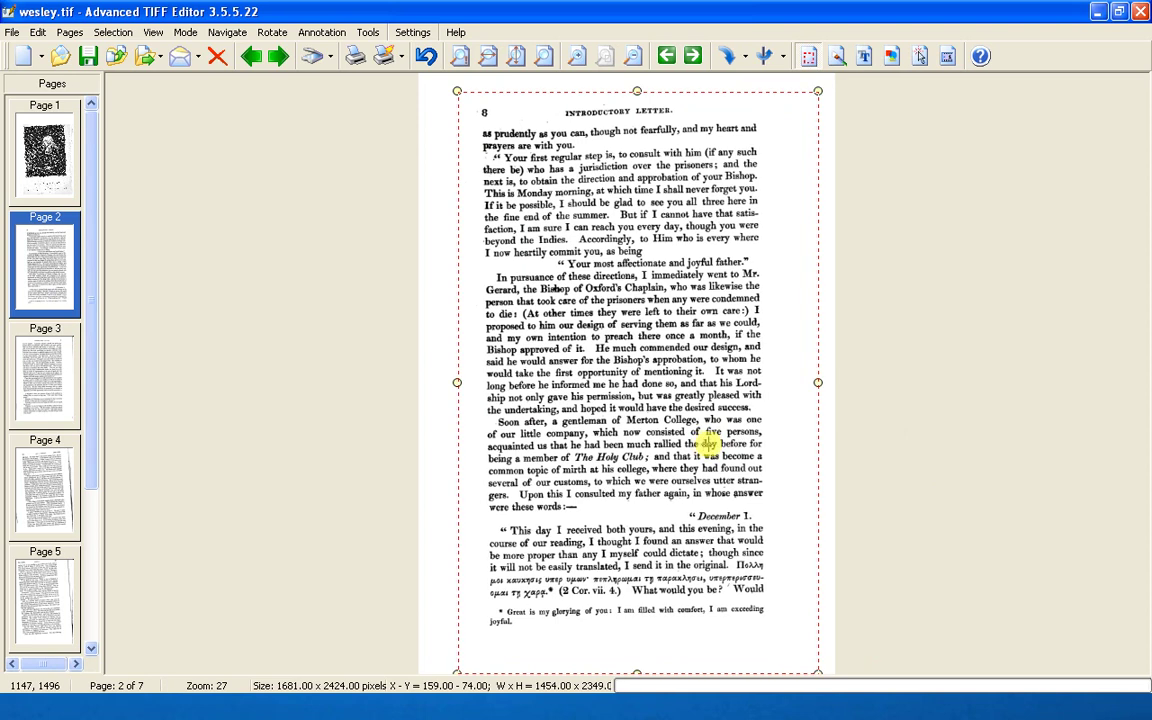
Erase page 3's full-width top strip, its dark right margin about 165 × 2386 pixels, and its left margin about 170 × 2310 pixels.
{"action": "left_click", "coordinate": [901, 421]}
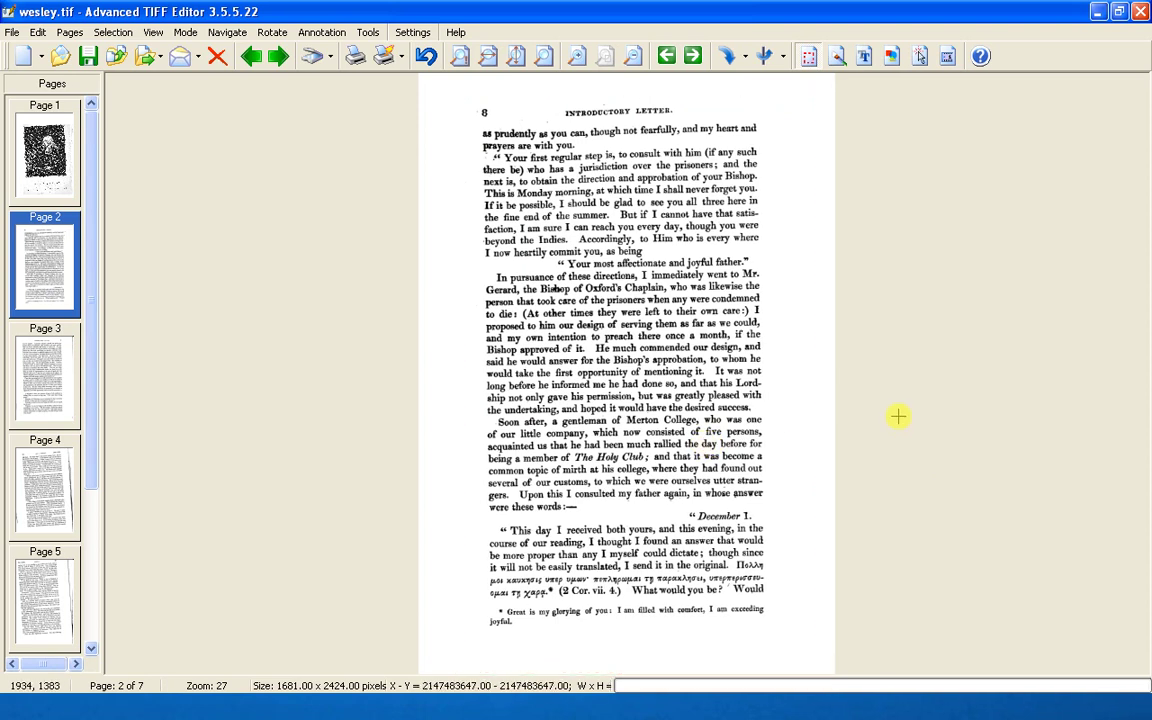
{"action": "left_click", "coordinate": [40, 380]}
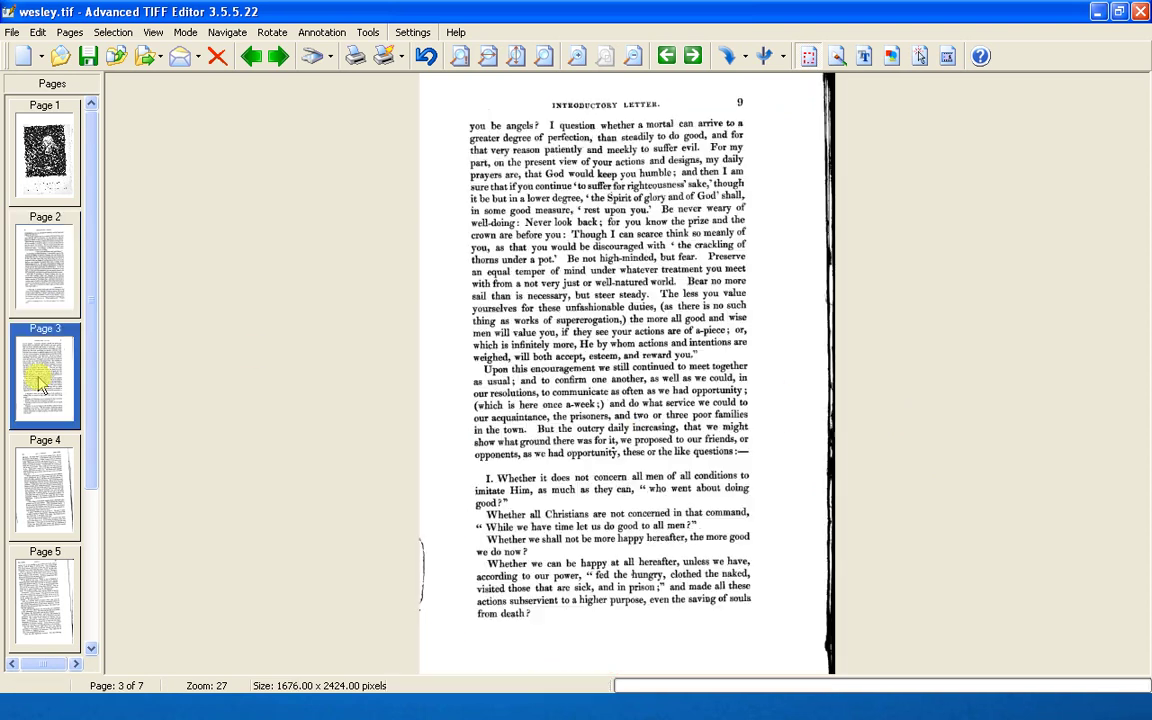
{"action": "left_click_drag", "start_coordinate": [855, 91], "coordinate": [8, 12]}
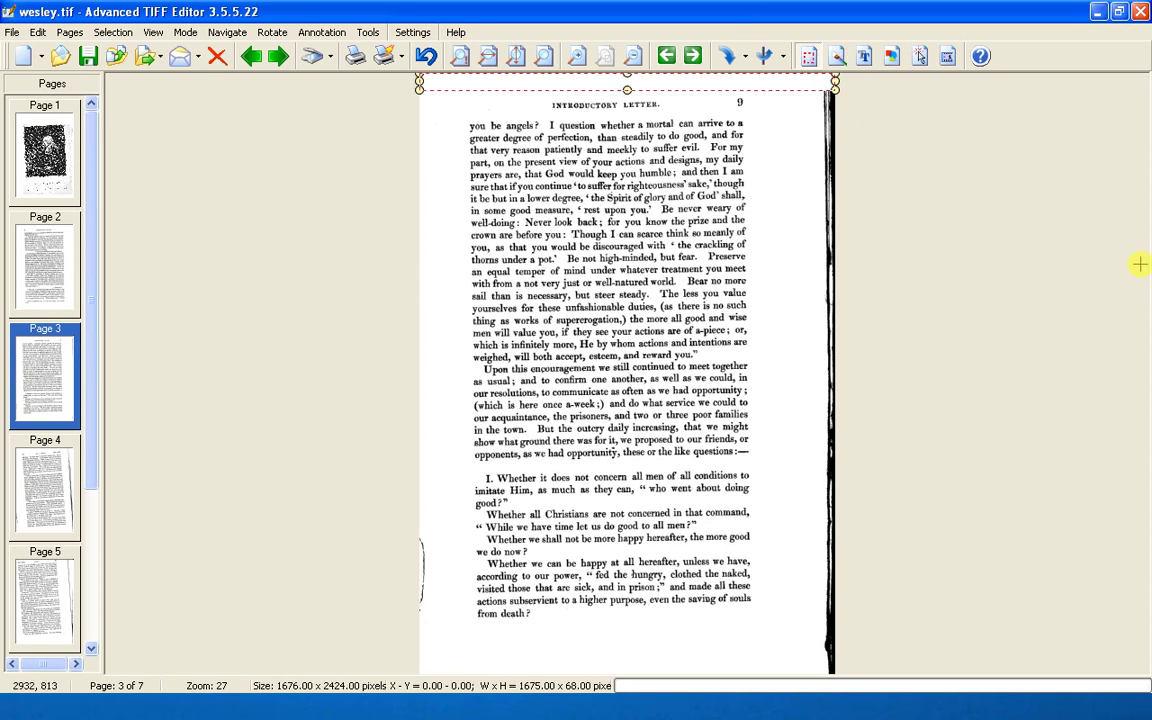
{"action": "left_click", "coordinate": [987, 193]}
{"action": "left_click_drag", "start_coordinate": [794, 84], "coordinate": [1030, 635]}
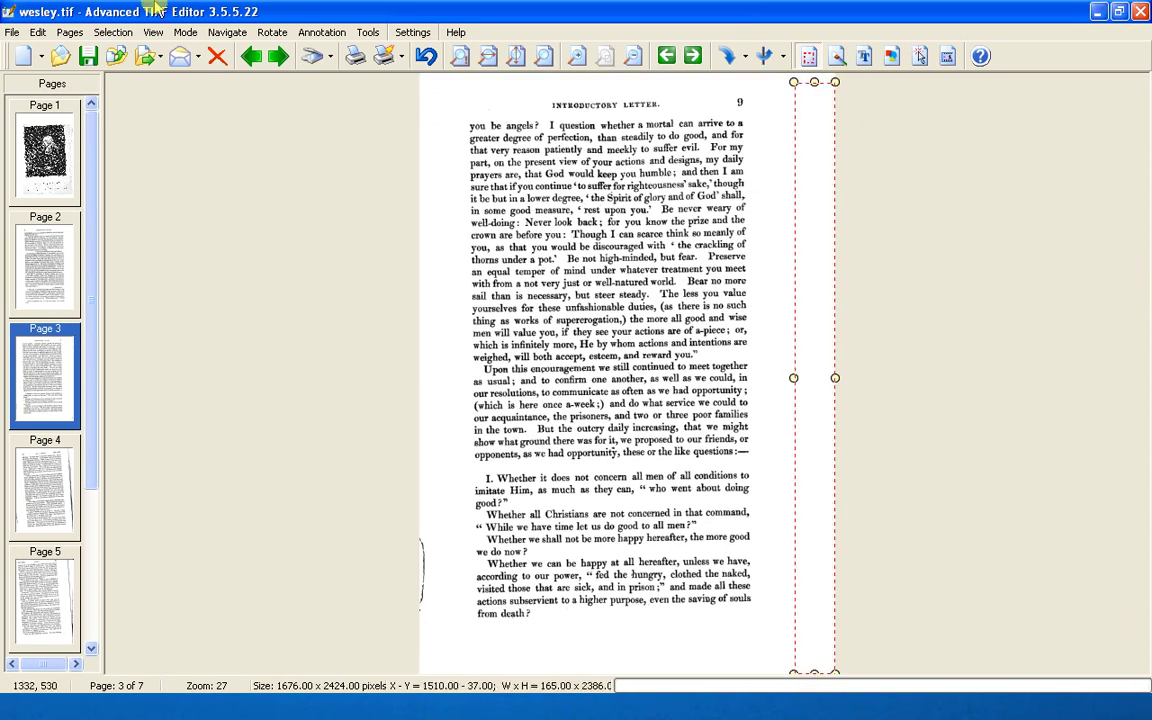
{"action": "left_click_drag", "start_coordinate": [461, 100], "coordinate": [62, 714]}
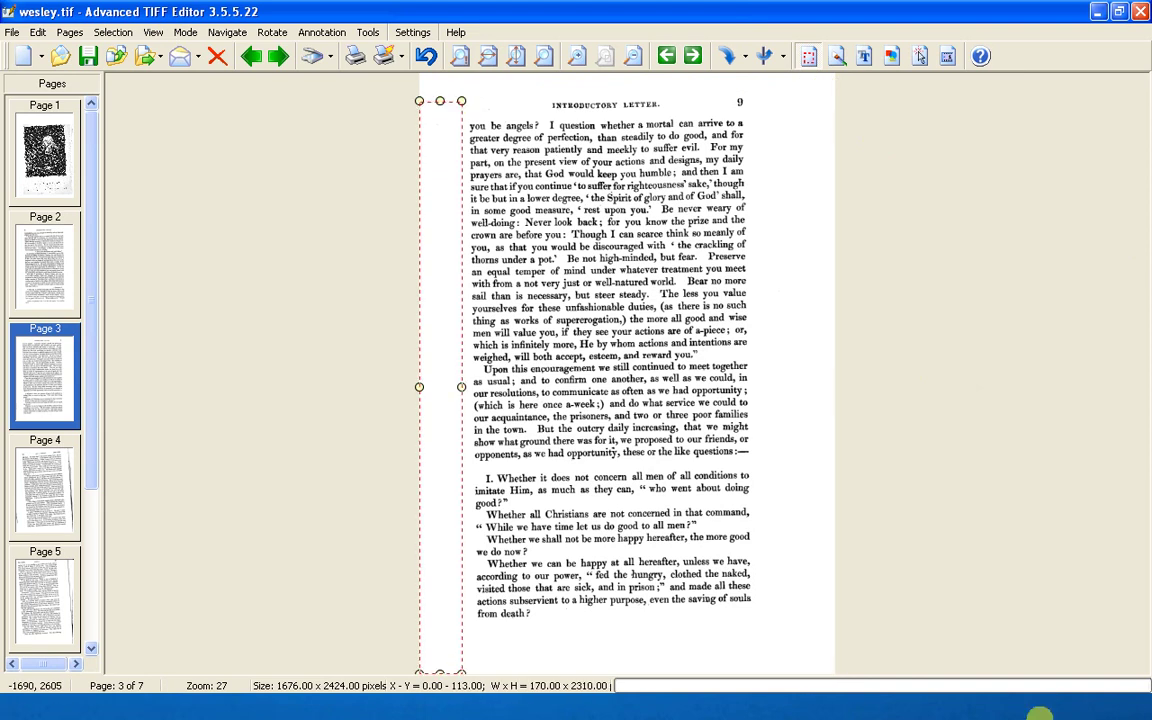
{"action": "key", "text": "Delete"}
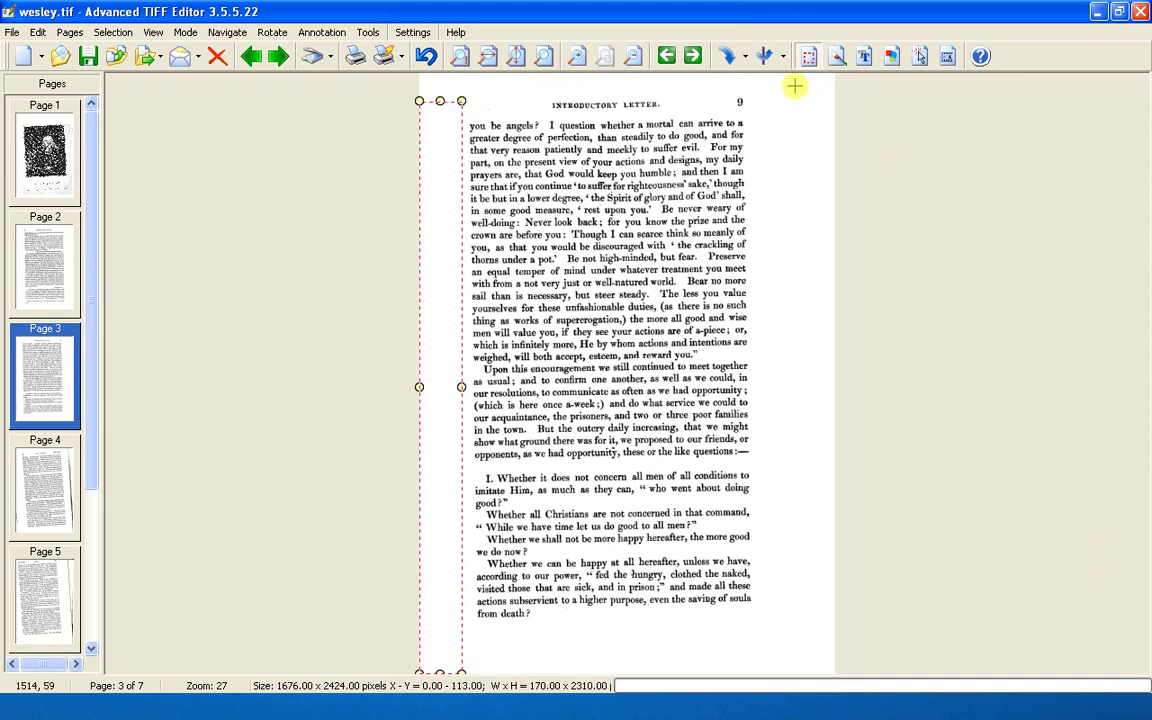
Select page 3's text block, about 1458 × 2321 pixels, and move it slightly right and down on the page.
{"action": "left_click_drag", "start_coordinate": [781, 77], "coordinate": [316, 652]}
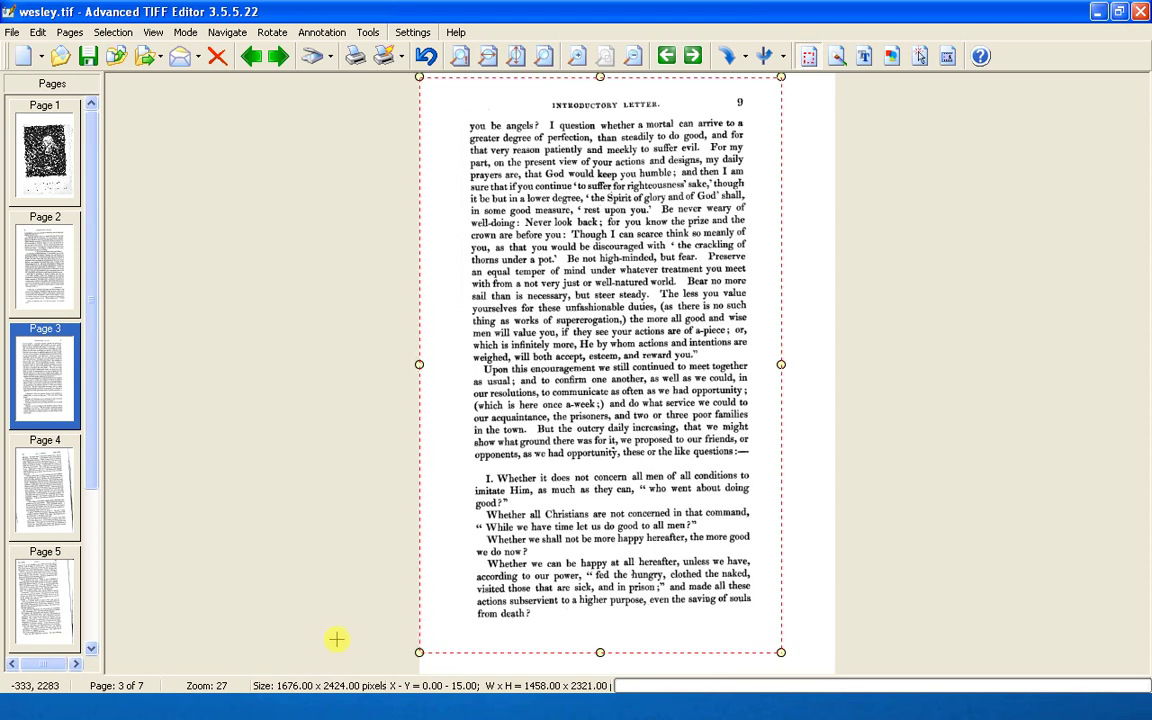
{"action": "key", "text": "Delete"}
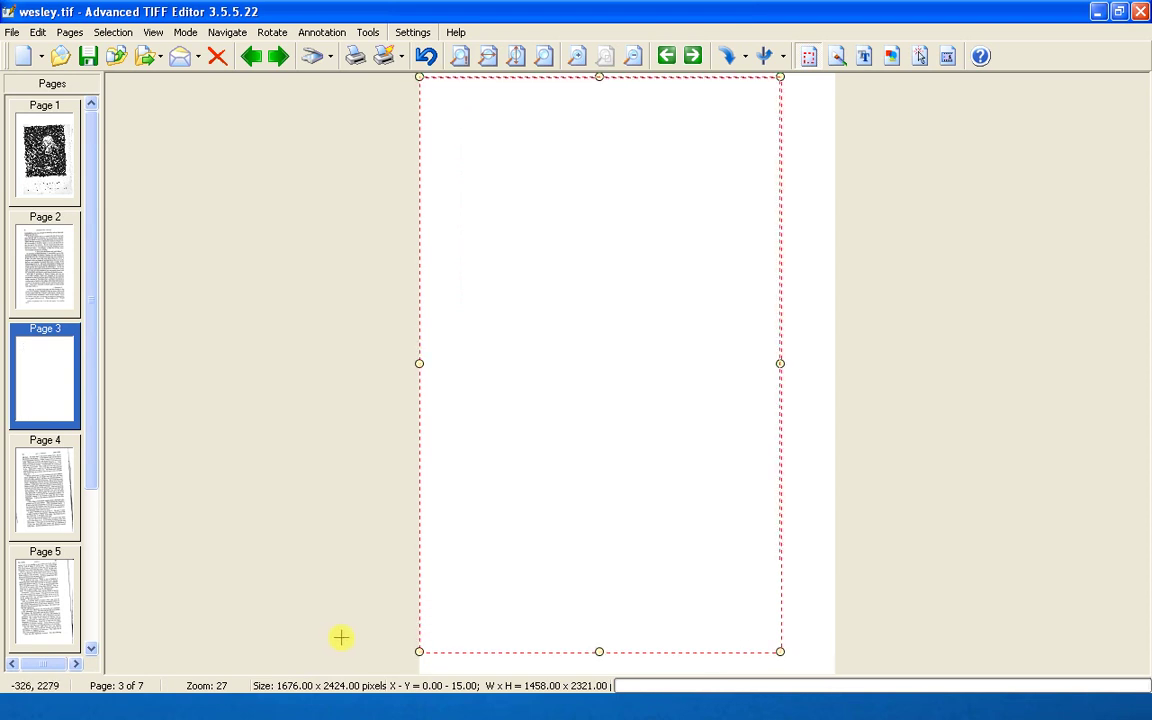
{"action": "key", "text": "ctrl+z"}
{"action": "left_click_drag", "start_coordinate": [590, 308], "coordinate": [620, 338]}
{"action": "left_click", "coordinate": [944, 307]}
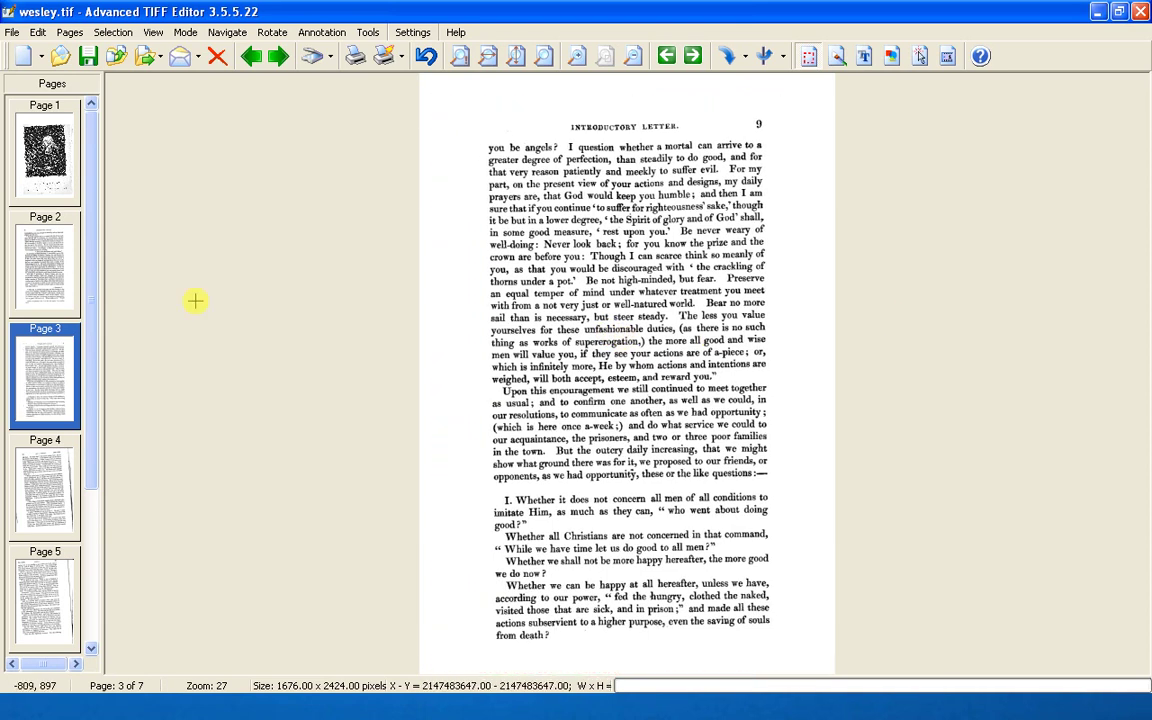
Erase page 4's full-width top strip, its right margin about 210 × 2375 pixels, and its left margin about 152 × 2346 pixels.
{"action": "left_click", "coordinate": [56, 470]}
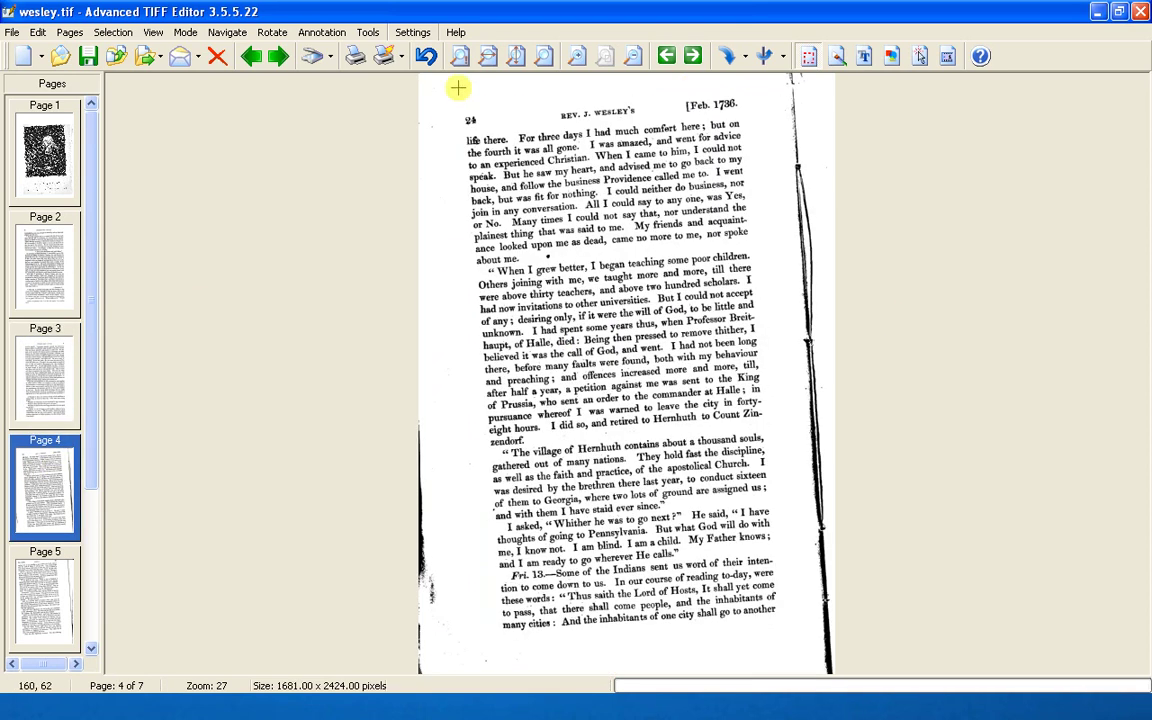
{"action": "left_click_drag", "start_coordinate": [385, 94], "coordinate": [1151, 2]}
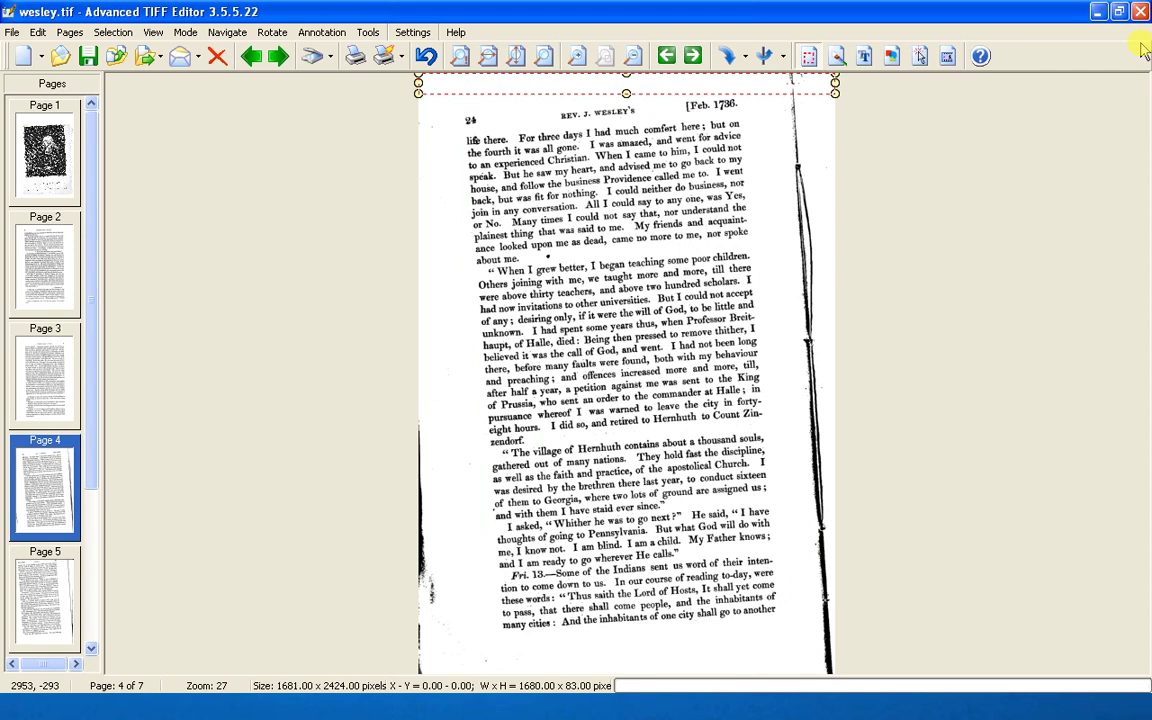
{"action": "left_click", "coordinate": [1004, 138]}
{"action": "left_click_drag", "start_coordinate": [783, 85], "coordinate": [1150, 718]}
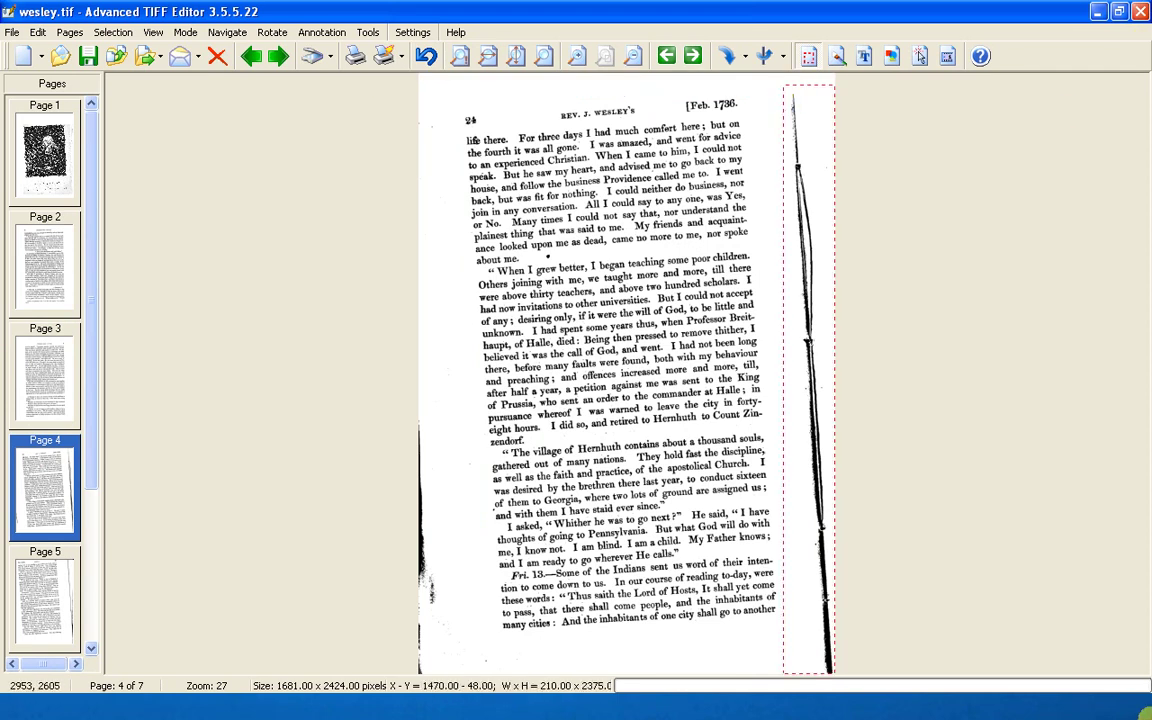
{"action": "key", "text": "Delete"}
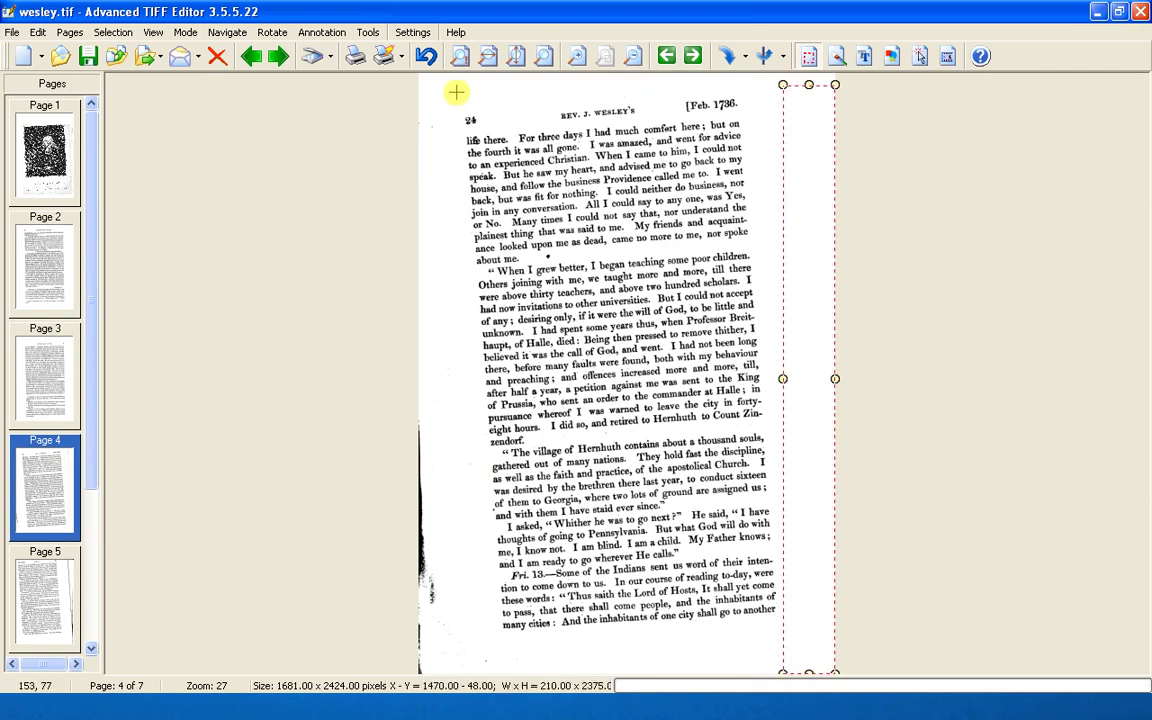
{"action": "left_click_drag", "start_coordinate": [414, 92], "coordinate": [456, 672]}
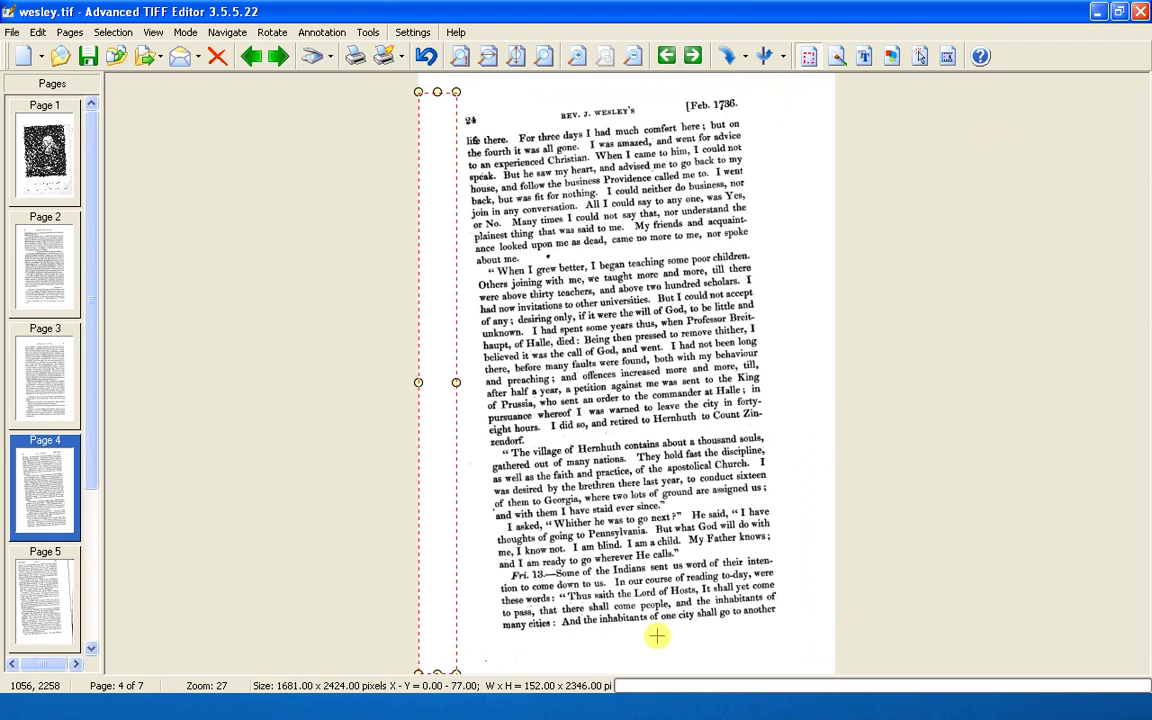
Erase page 5's bottom strip, about 1675 × 223 pixels, and its dark right margin, about 230 × 2333 pixels.
{"action": "left_click", "coordinate": [42, 600]}
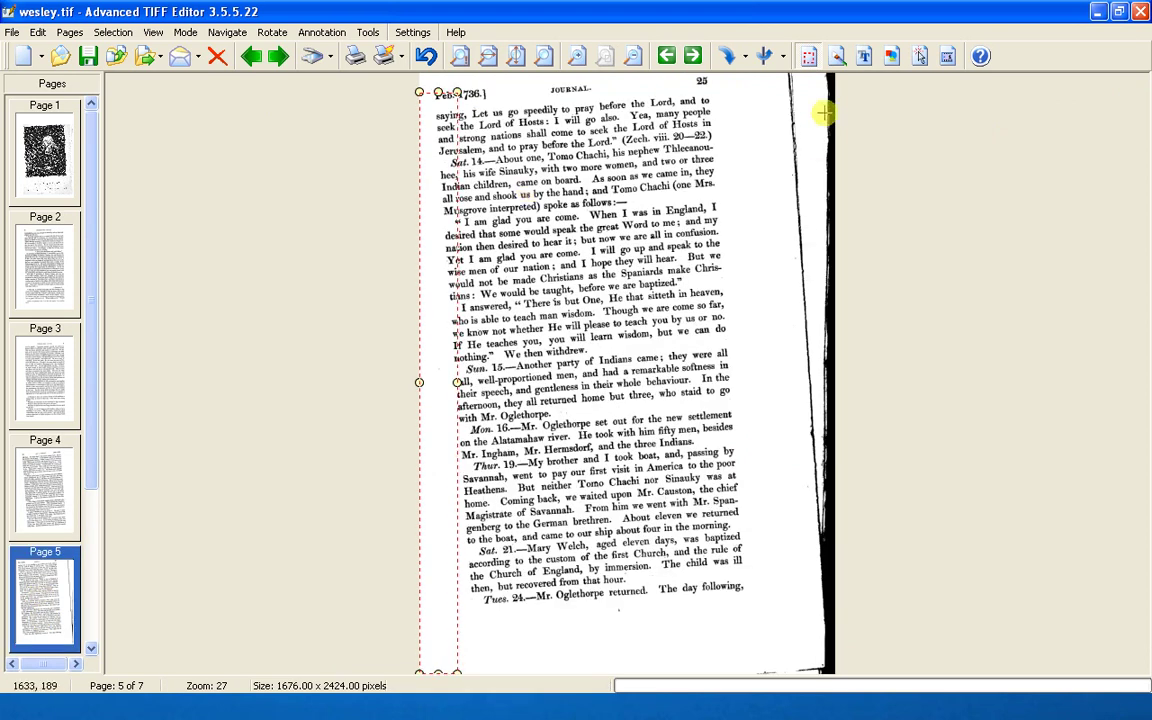
{"action": "left_click_drag", "start_coordinate": [884, 620], "coordinate": [405, 690]}
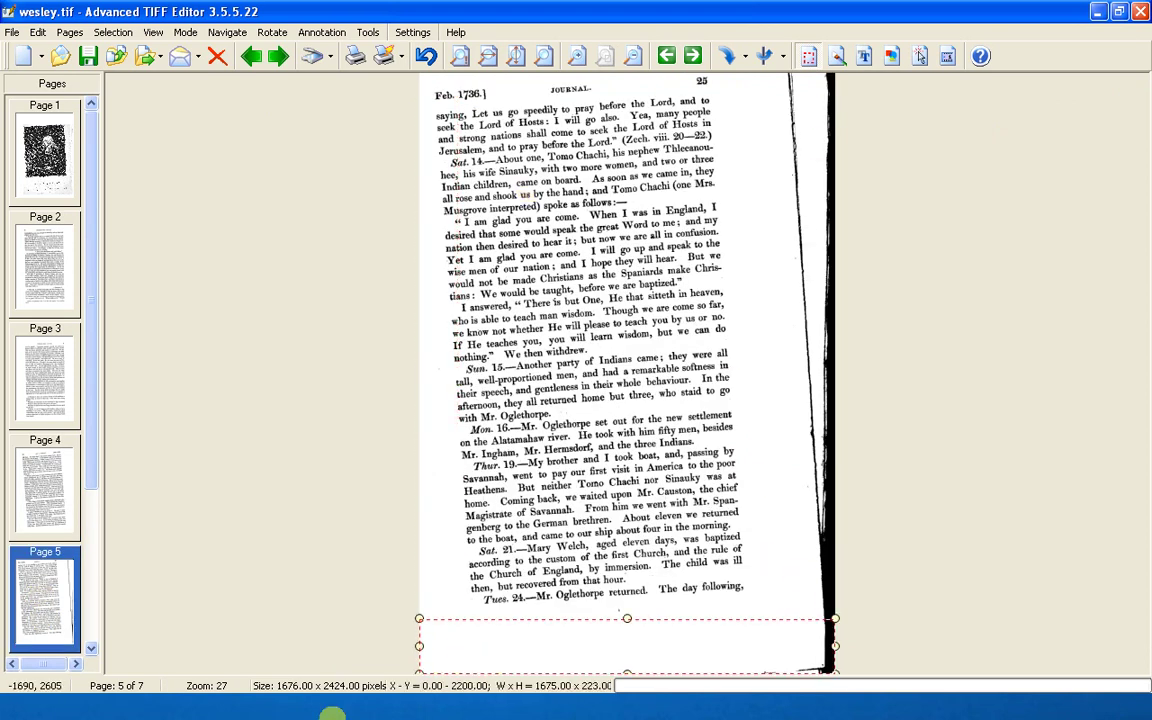
{"action": "mouse_move", "coordinate": [778, 652]}
{"action": "left_mouse_down"}
{"action": "mouse_move", "coordinate": [809, 513]}
{"action": "mouse_move", "coordinate": [1150, 1]}
{"action": "left_mouse_up"}
{"action": "key", "text": "Delete"}
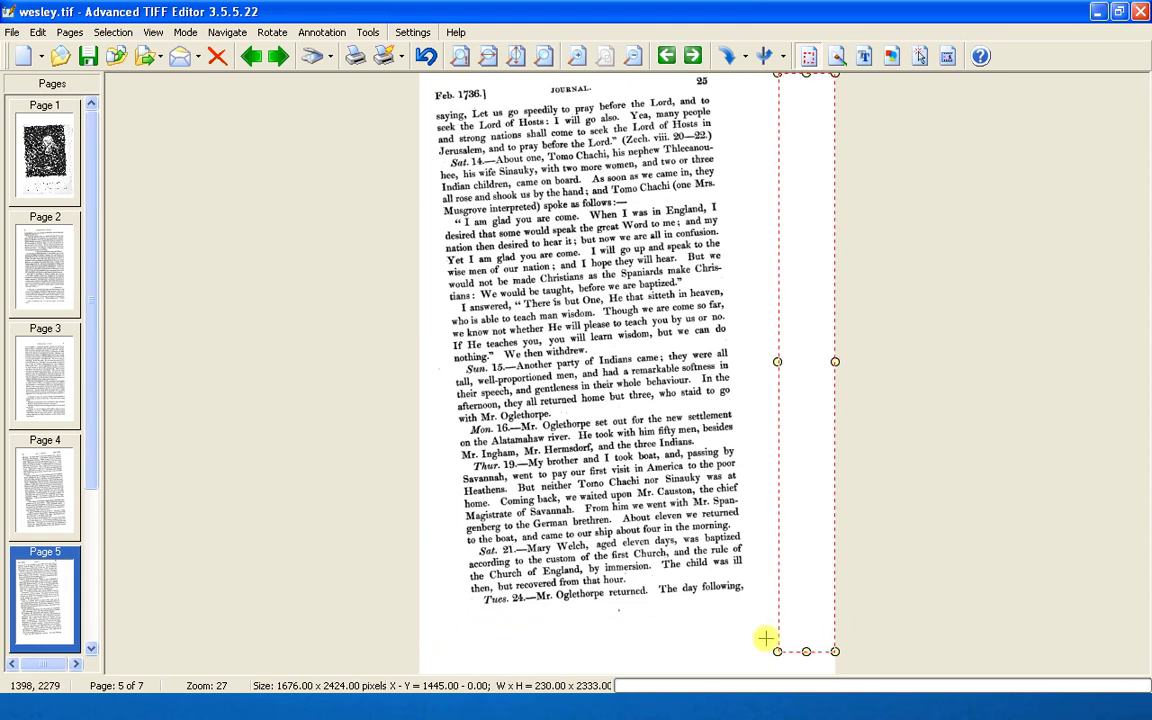
Select page 5's text block, about 1397 × 2278 pixels, and move it right and down to about X 152, Y 95.
{"action": "left_click_drag", "start_coordinate": [766, 637], "coordinate": [4, 6]}
{"action": "key", "text": "ctrl+x"}
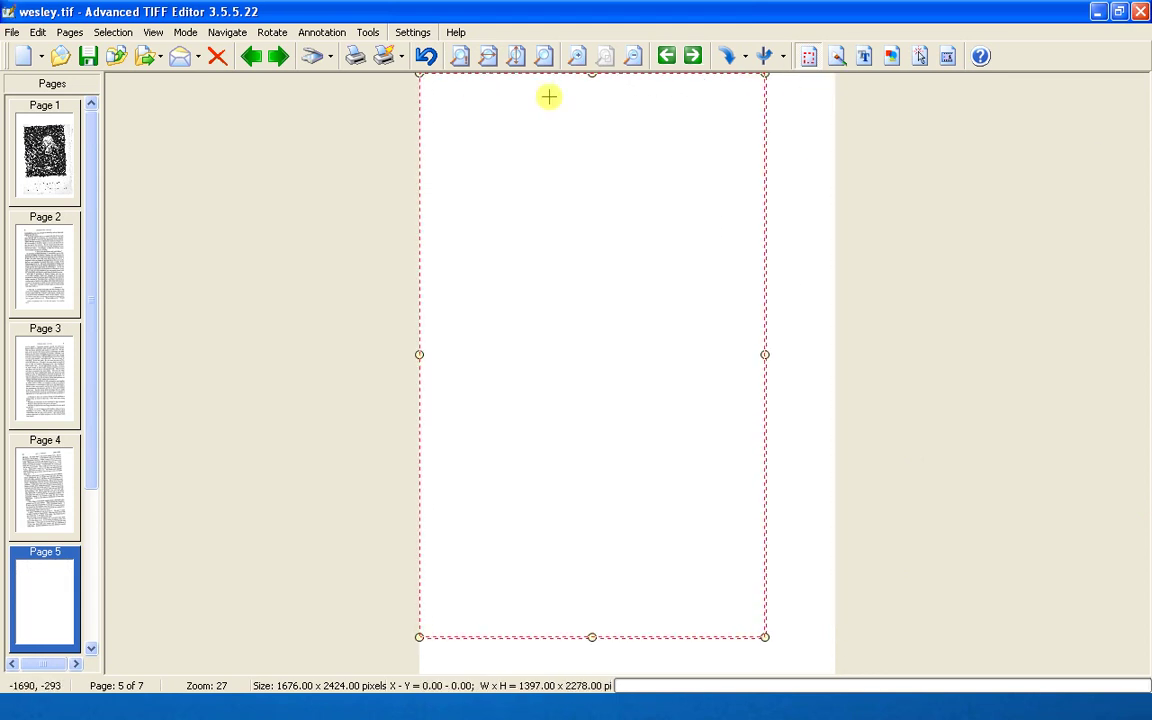
{"action": "key", "text": "ctrl+v"}
{"action": "left_click_drag", "start_coordinate": [606, 229], "coordinate": [644, 253]}
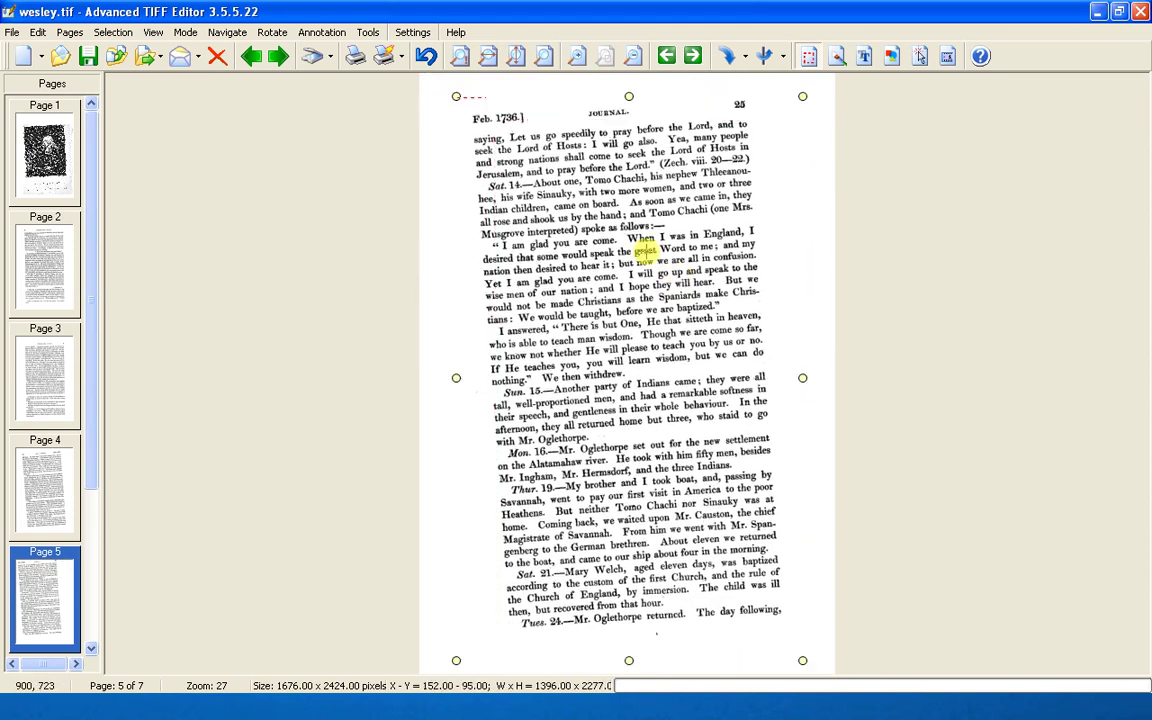
{"action": "left_click", "coordinate": [928, 257]}
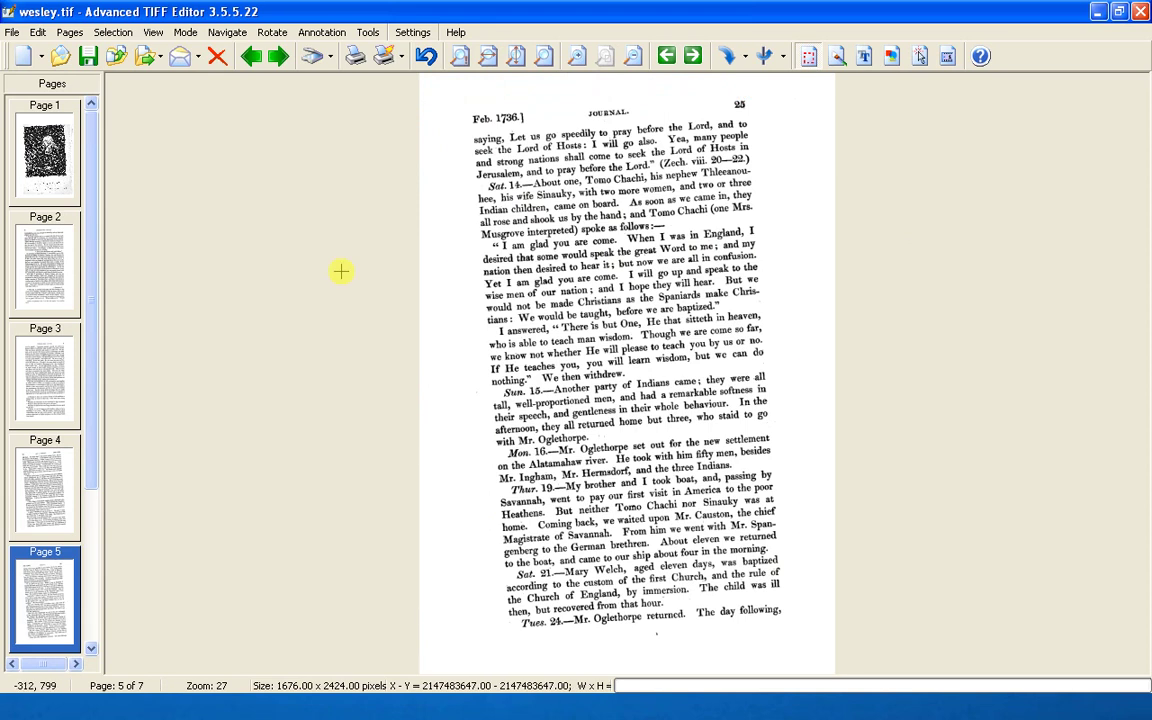
Erase page 6's top strip, its black right margin about 170 × 2386 pixels, and its left margin about 228 × 2357 pixels.
{"action": "left_click", "coordinate": [91, 650]}
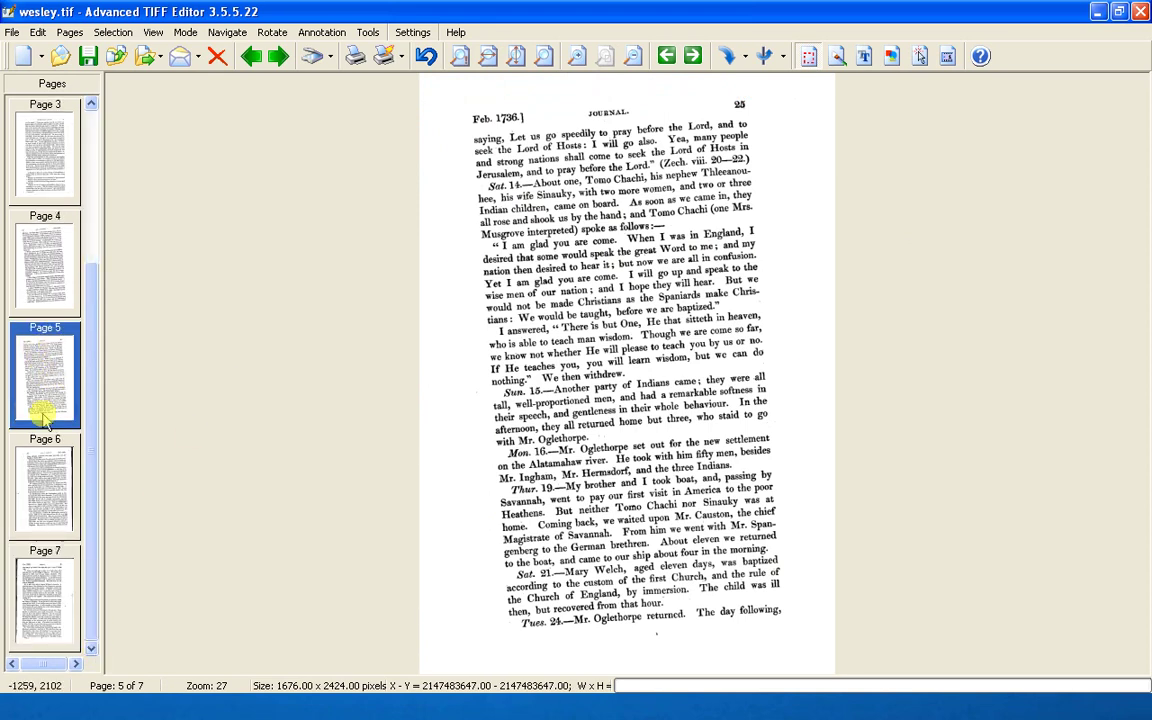
{"action": "left_click", "coordinate": [47, 484]}
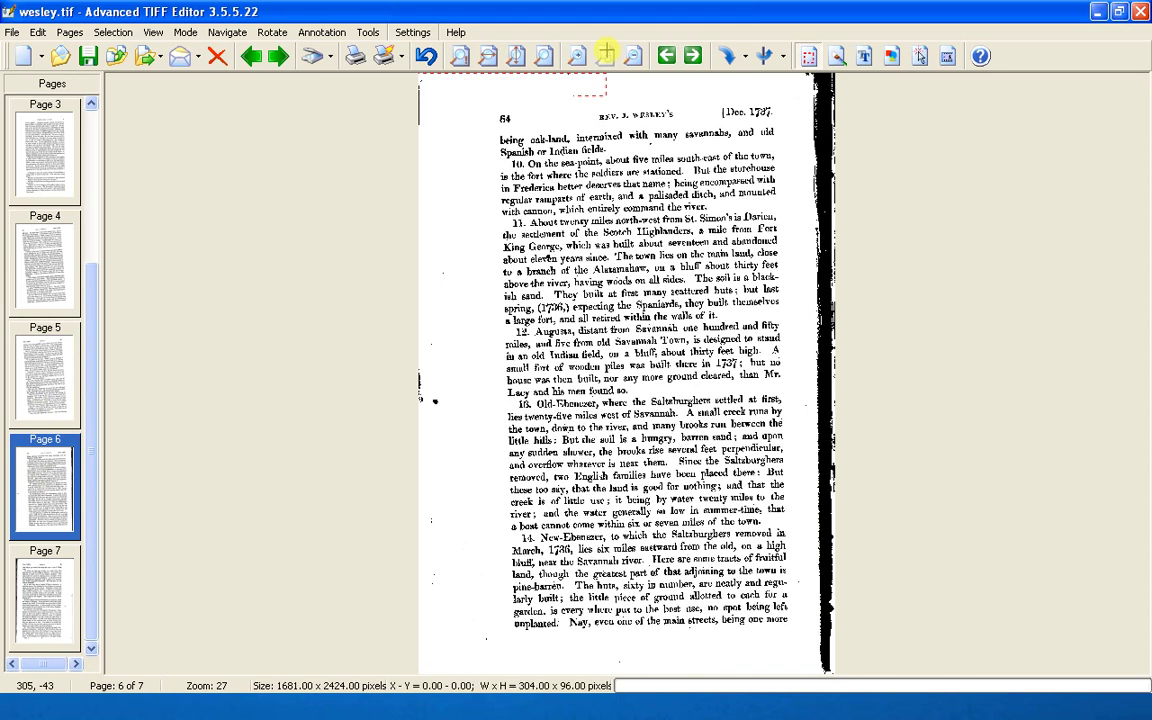
{"action": "left_click_drag", "start_coordinate": [792, 82], "coordinate": [836, 672]}
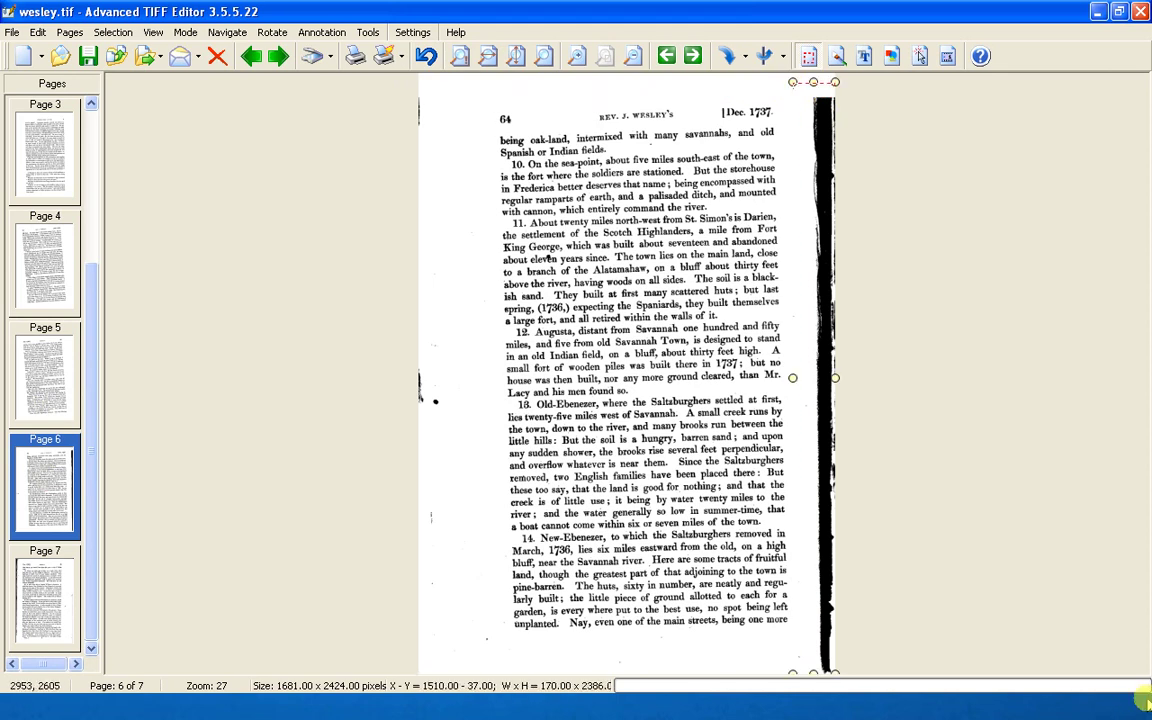
{"action": "left_click_drag", "start_coordinate": [475, 89], "coordinate": [1, 718]}
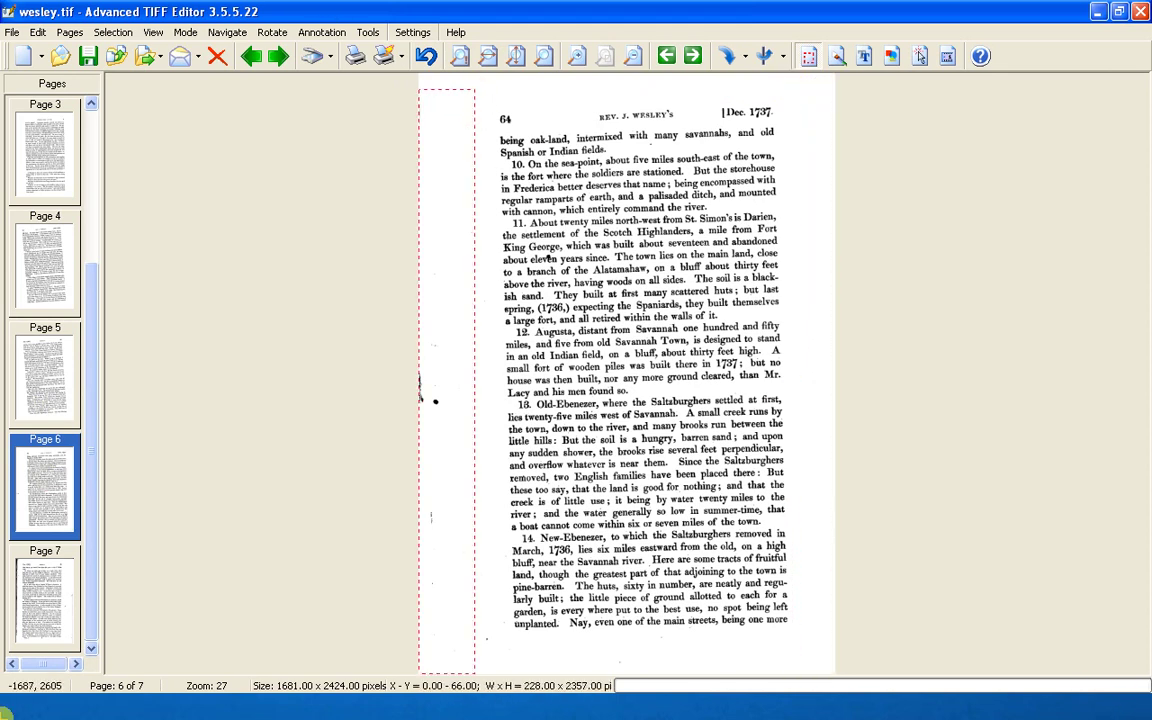
{"action": "key", "text": "Delete"}
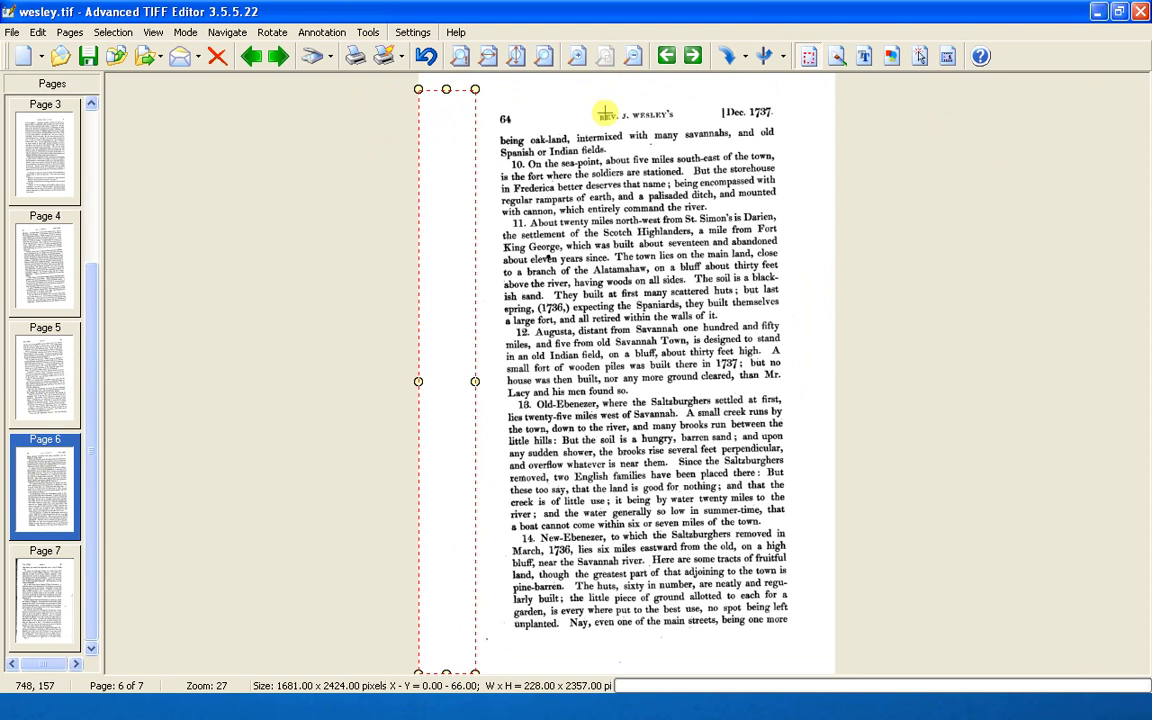
{"action": "left_click_drag", "start_coordinate": [608, 105], "coordinate": [519, 53]}
{"action": "left_click", "coordinate": [814, 98]}
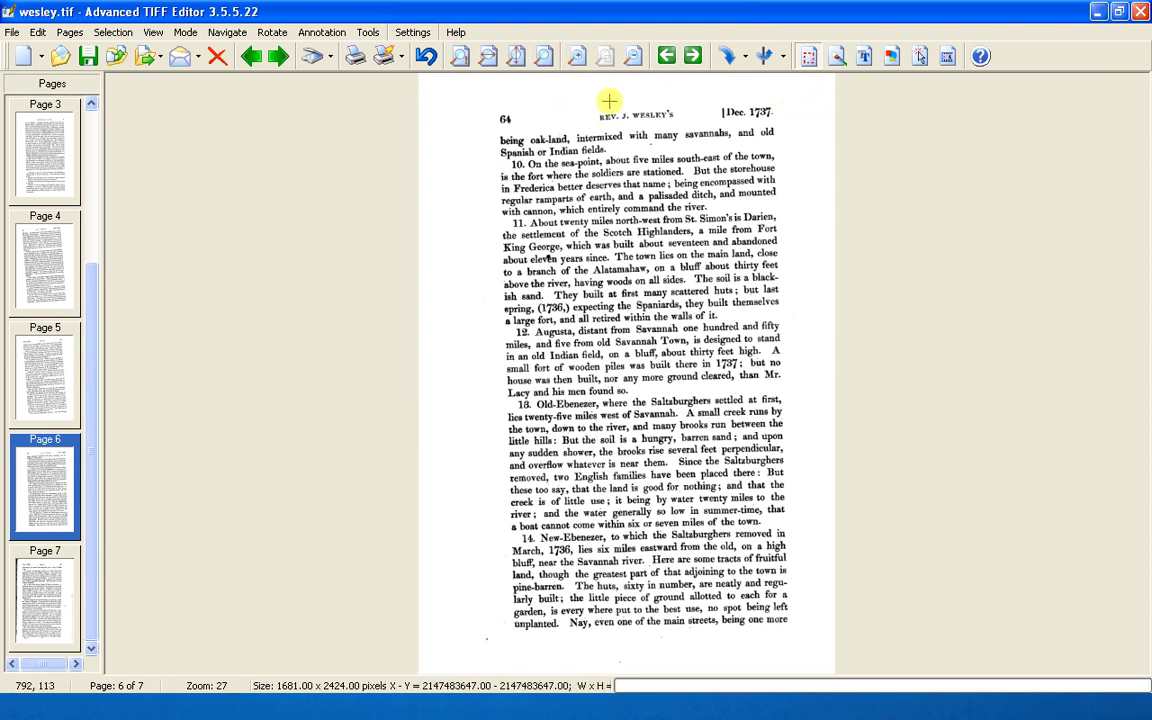
Select page 6's text block, about 1440 × 2339 pixels, and move it left to center it on the page.
{"action": "left_click_drag", "start_coordinate": [479, 94], "coordinate": [1148, 712]}
{"action": "key", "text": "Delete"}
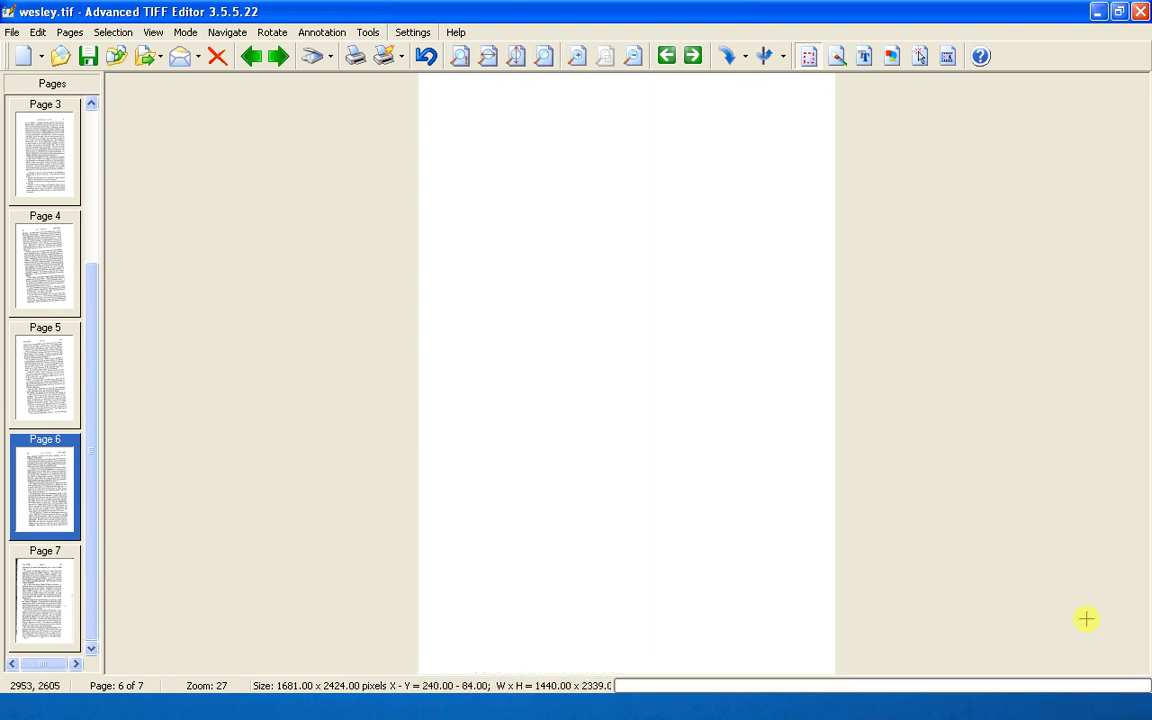
{"action": "key", "text": "ctrl+z"}
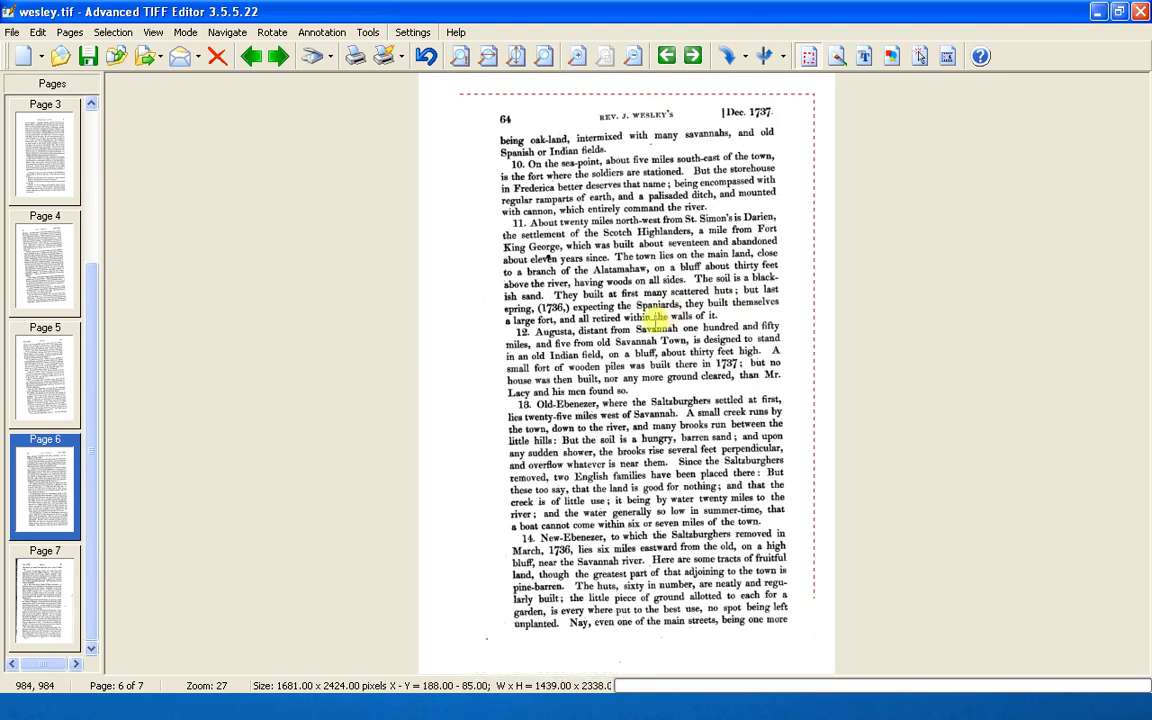
{"action": "key", "text": "ctrl+z"}
{"action": "left_click", "coordinate": [940, 312]}
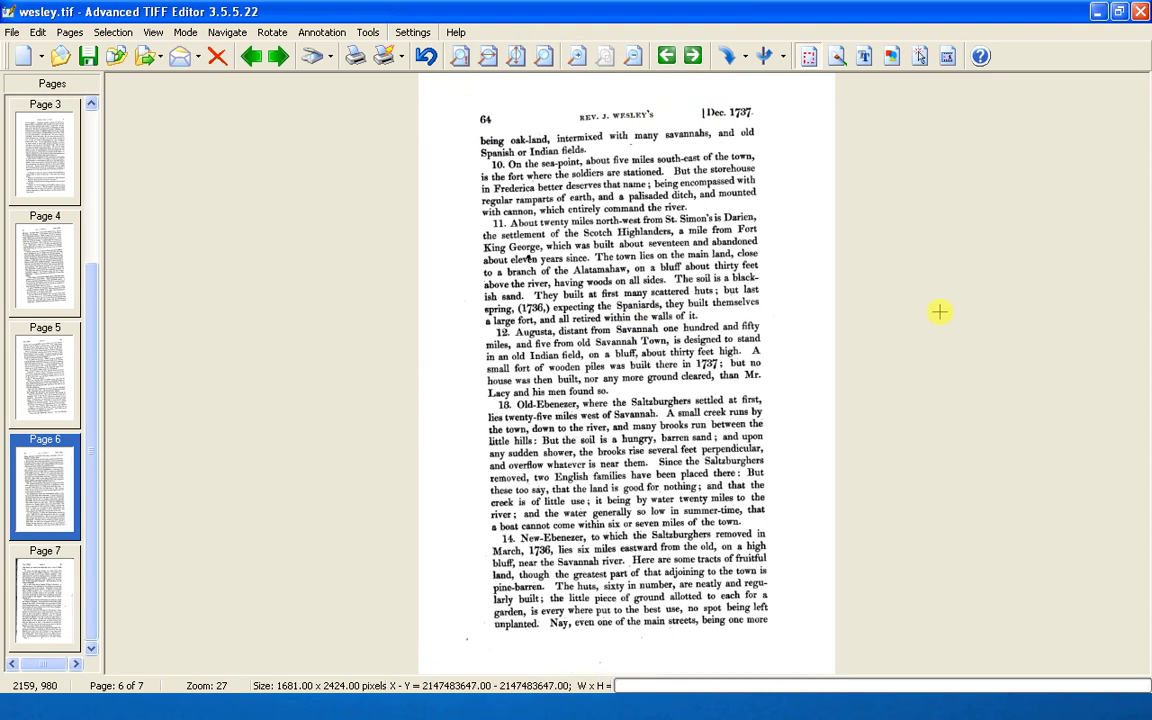
Erase page 7's full-width top strip, its right margin about 325 × 2397 pixels, and its left margin about 152 × 2397 pixels.
{"action": "left_click", "coordinate": [30, 620]}
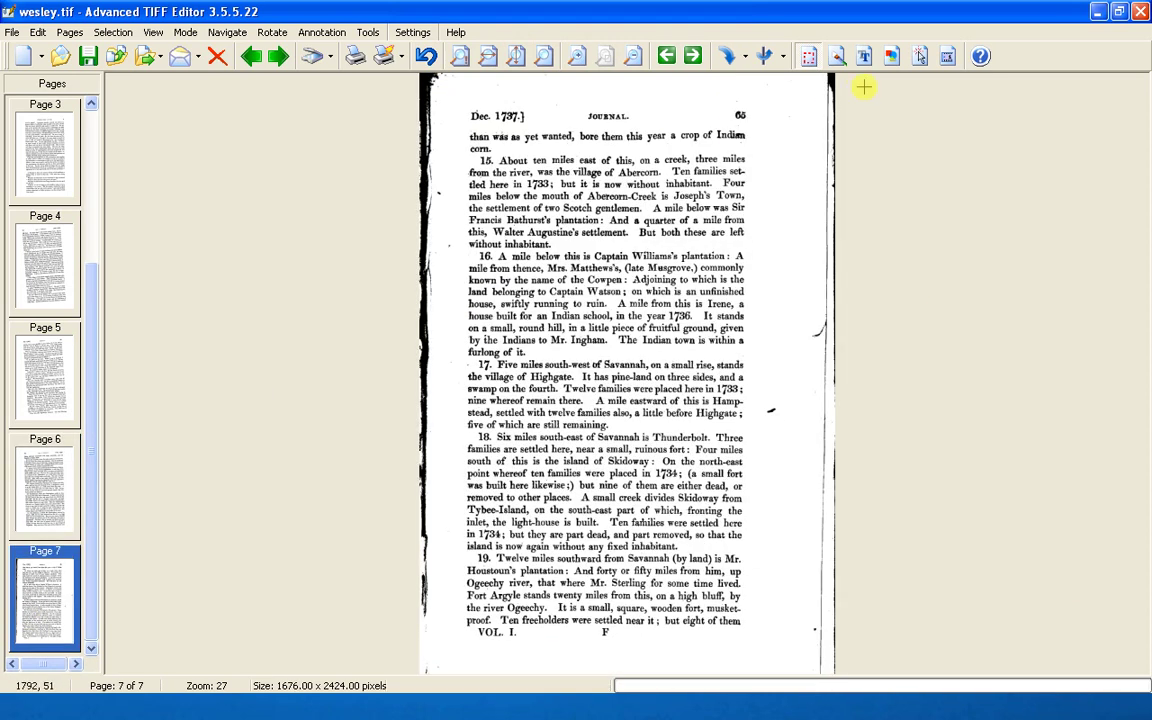
{"action": "left_click_drag", "start_coordinate": [863, 88], "coordinate": [378, 75]}
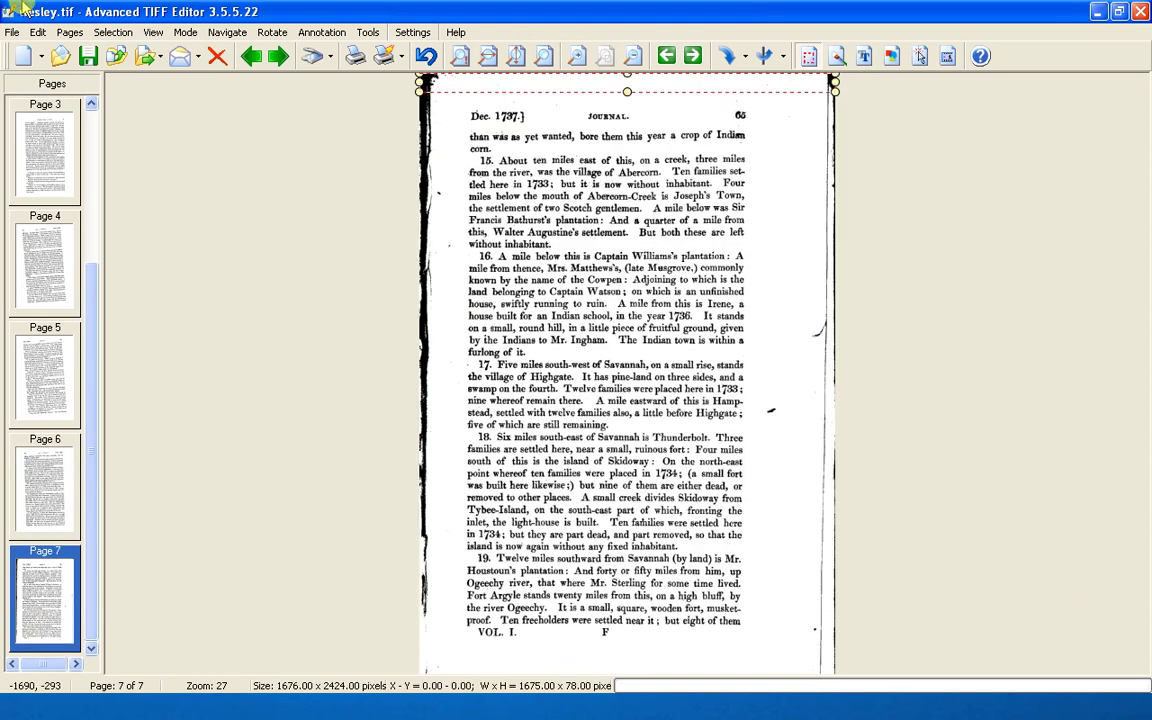
{"action": "left_click", "coordinate": [885, 152]}
{"action": "left_click_drag", "start_coordinate": [753, 79], "coordinate": [905, 690]}
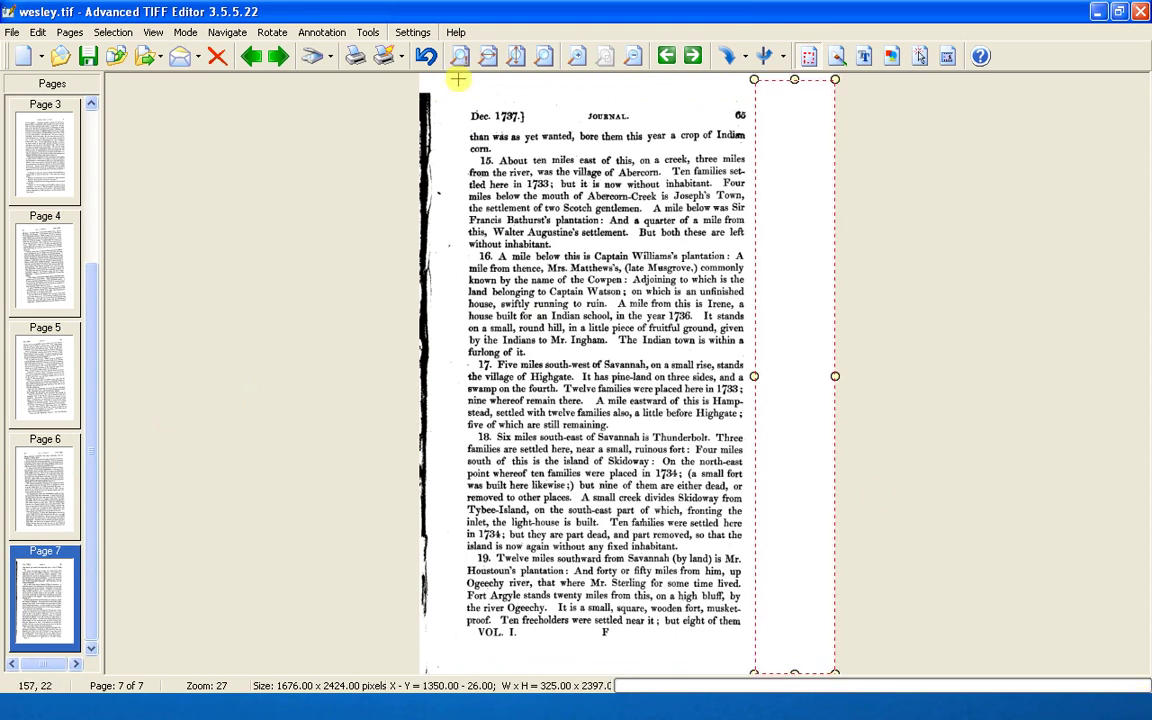
{"action": "left_click_drag", "start_coordinate": [456, 80], "coordinate": [25, 713]}
{"action": "key", "text": "Delete"}
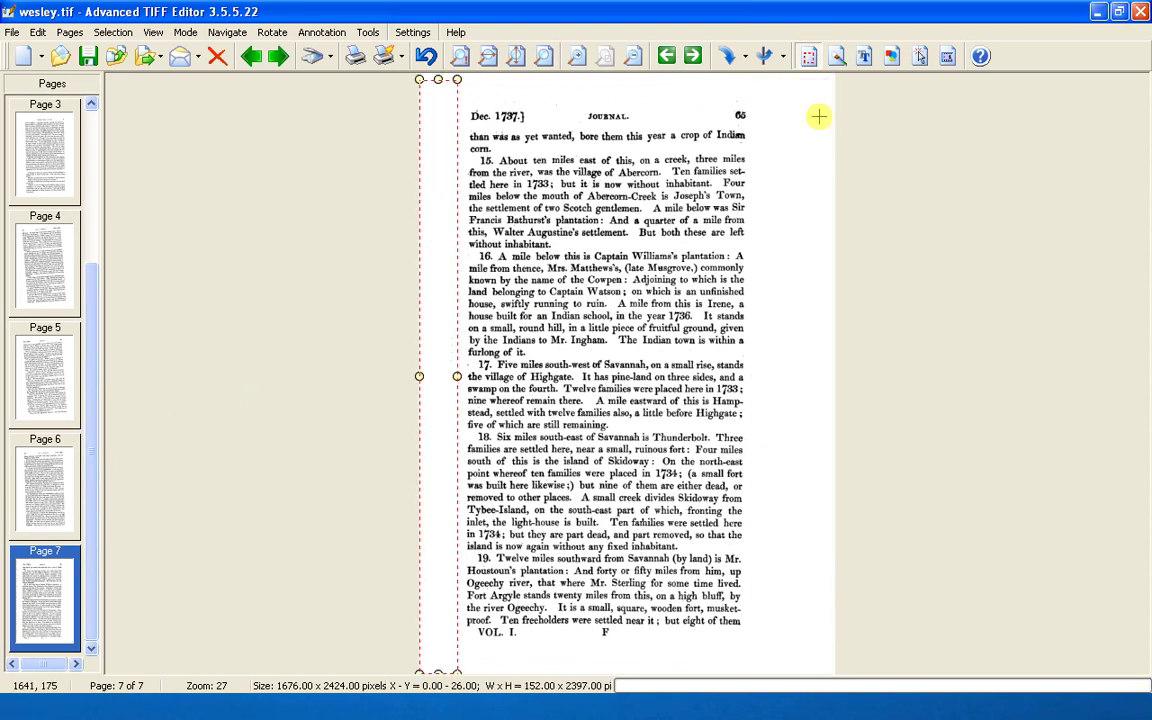
Select page 7's text block, about 1411 × 2350 pixels, and move it right to about X 98, Y 74.
{"action": "left_click_drag", "start_coordinate": [766, 92], "coordinate": [85, 708]}
{"action": "key", "text": "Delete"}
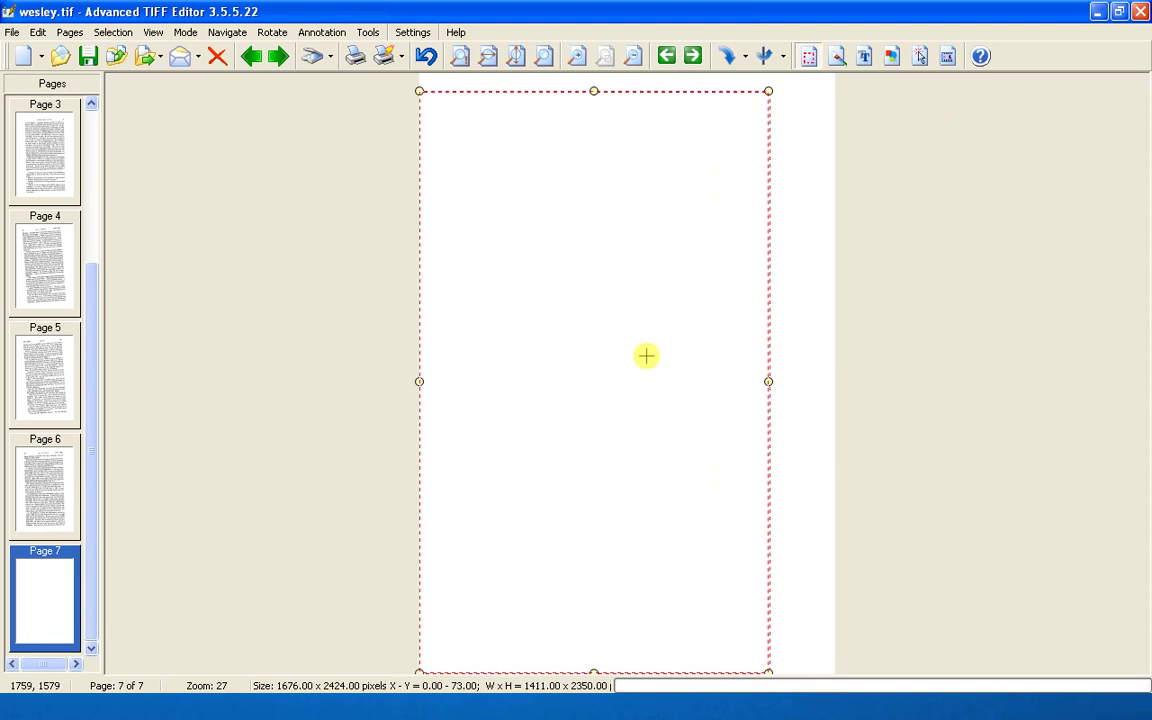
{"action": "key", "text": "ctrl+z"}
{"action": "left_click_drag", "start_coordinate": [591, 285], "coordinate": [615, 303]}
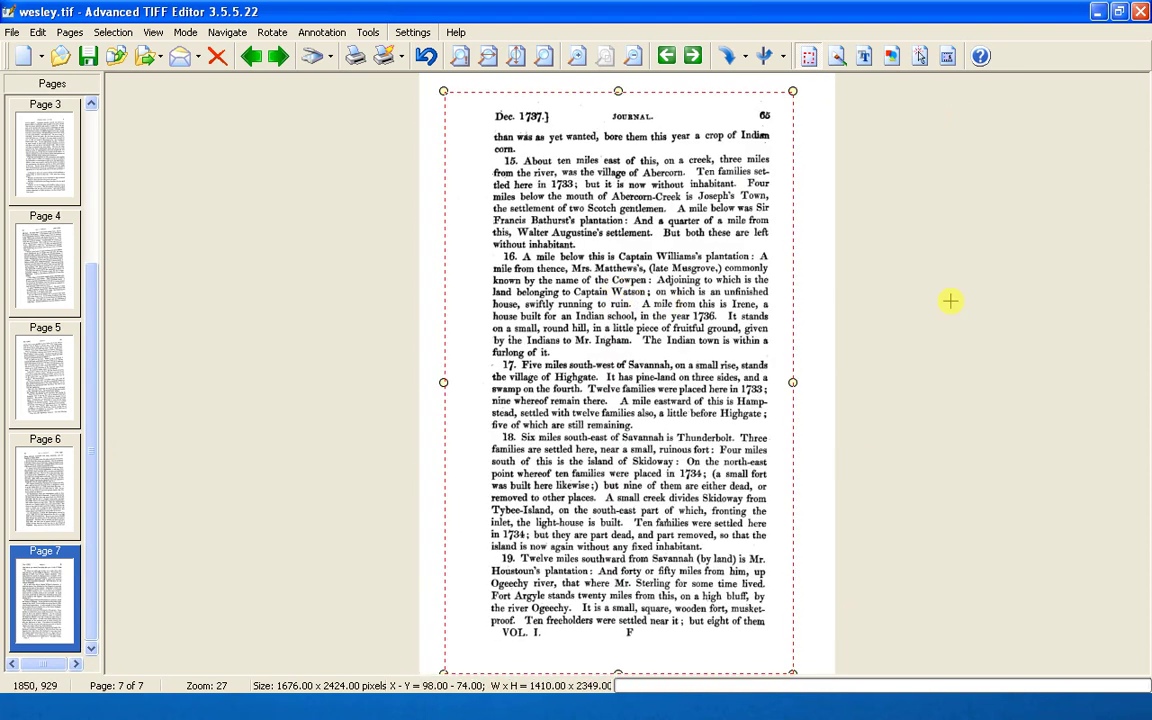
{"action": "left_click", "coordinate": [981, 302]}
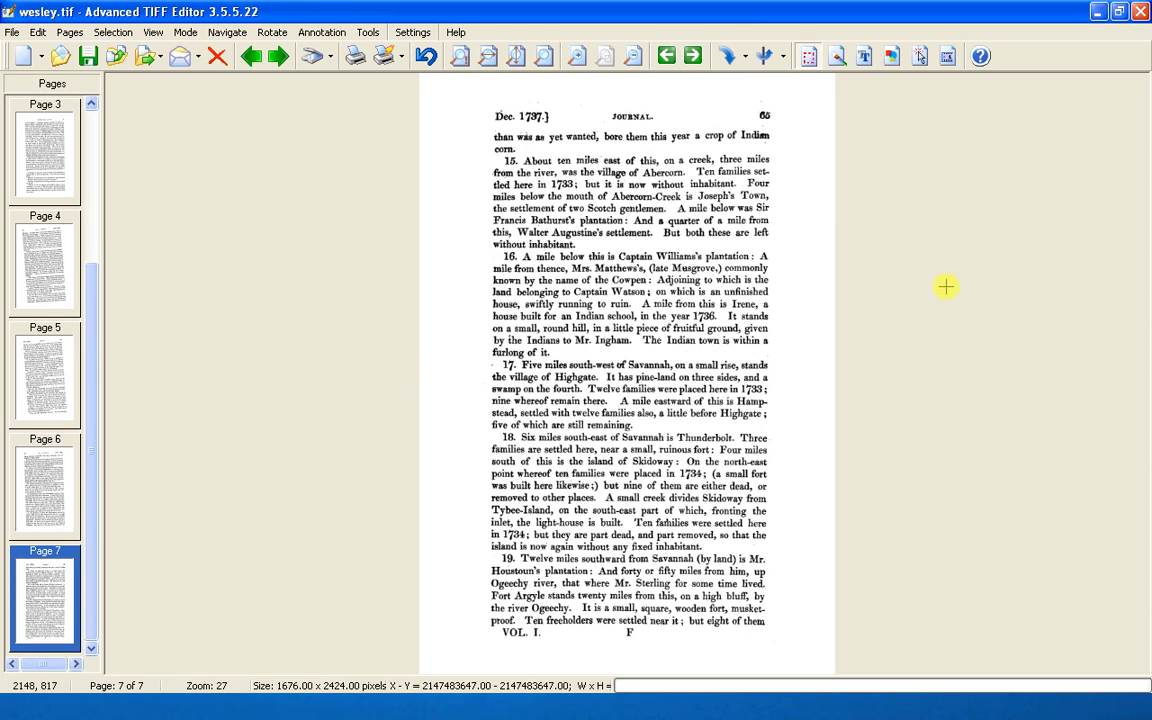
Erase the strip along the bottom of page 7, about 1632 × 100 pixels.
{"action": "left_click_drag", "start_coordinate": [824, 648], "coordinate": [18, 716]}
{"action": "left_click_drag", "start_coordinate": [586, 671], "coordinate": [0, 719]}
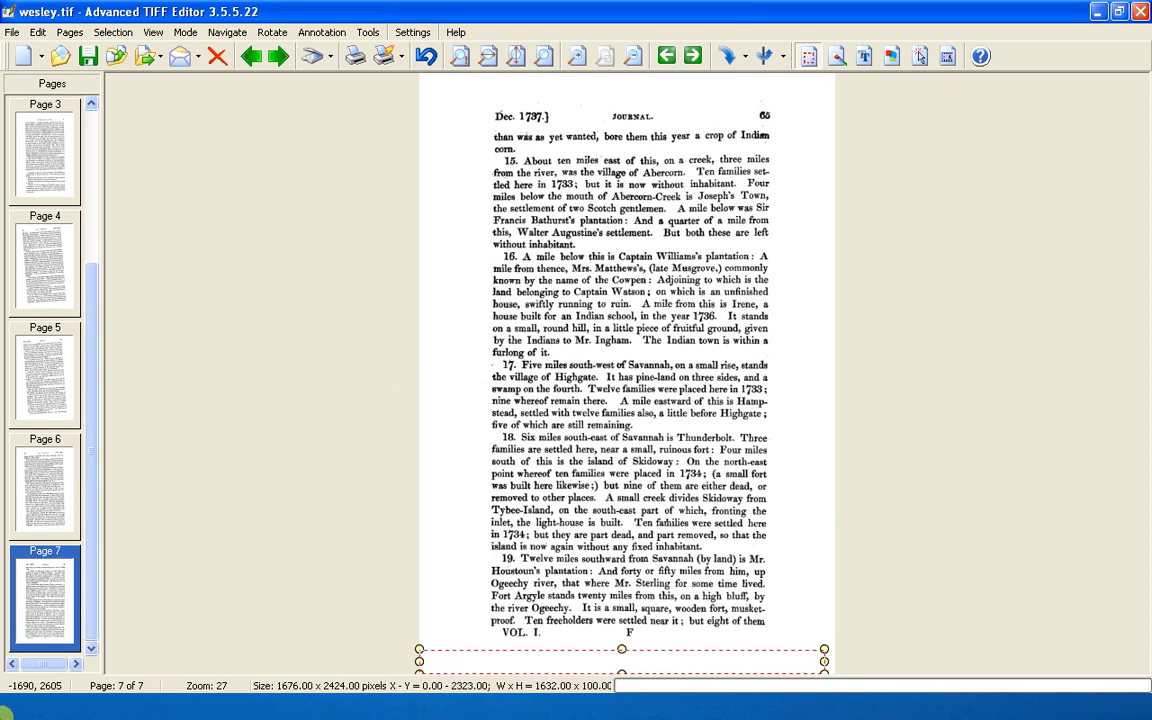